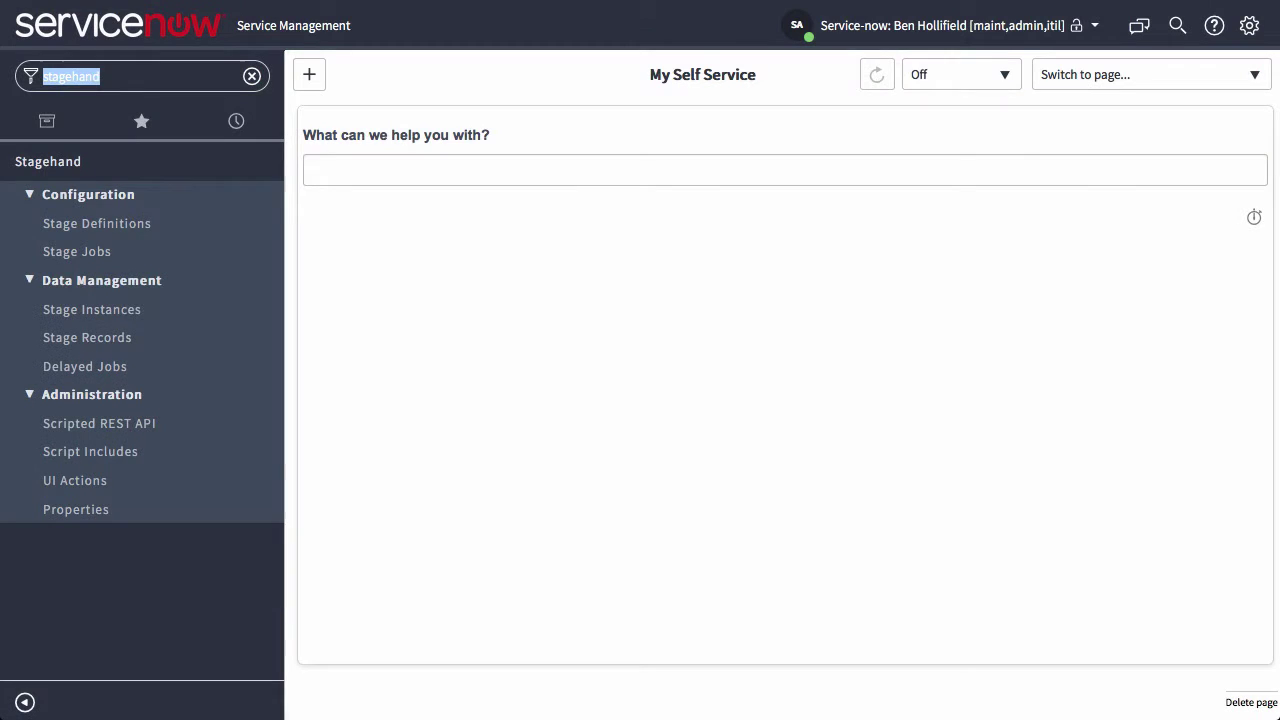
Step: Open Stagehand > Configuration > Stage Definitions to list the active Change Creation definition
click(175, 79)
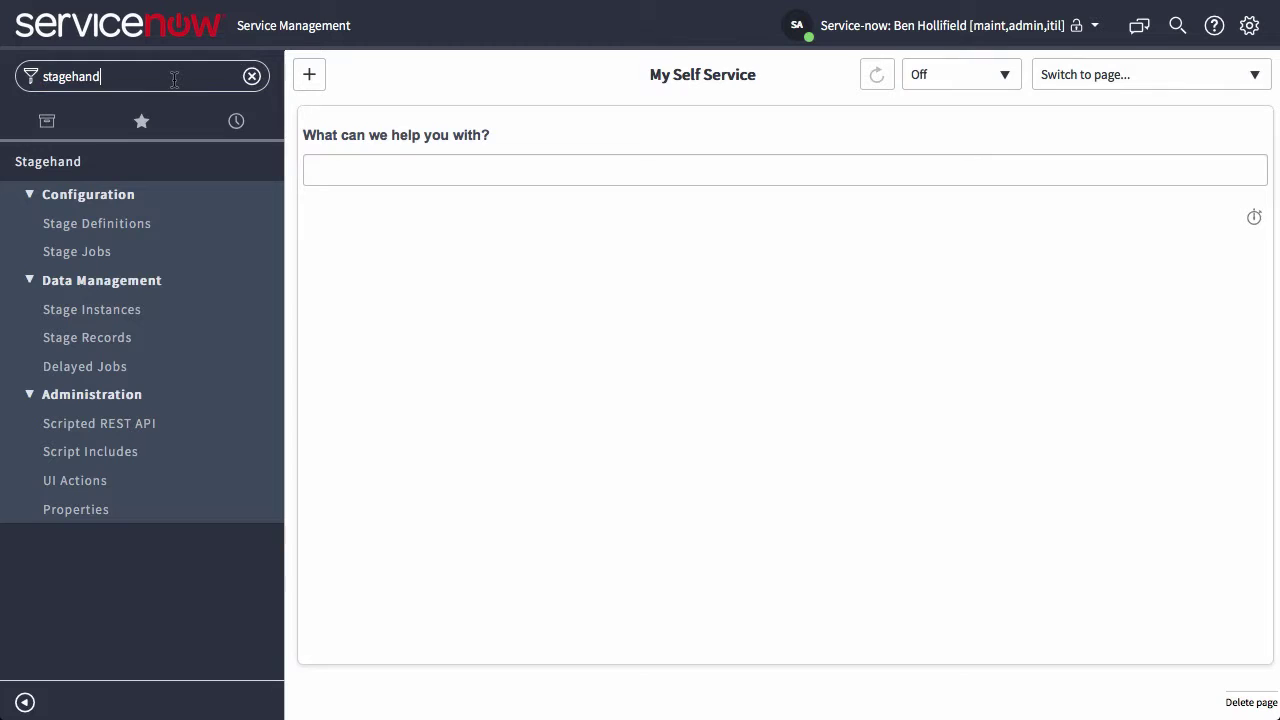
click(100, 225)
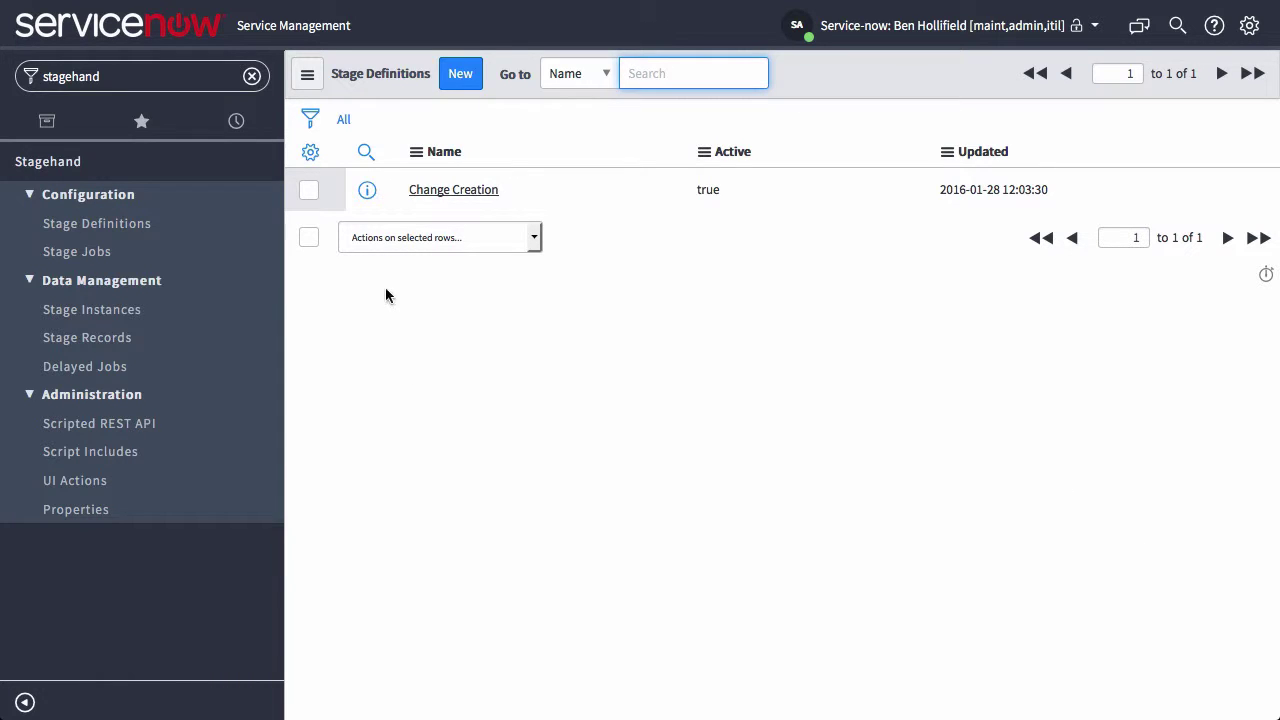
Step: Open the Change Creation definition and view its two stage jobs, Create User and Create Change
click(367, 192)
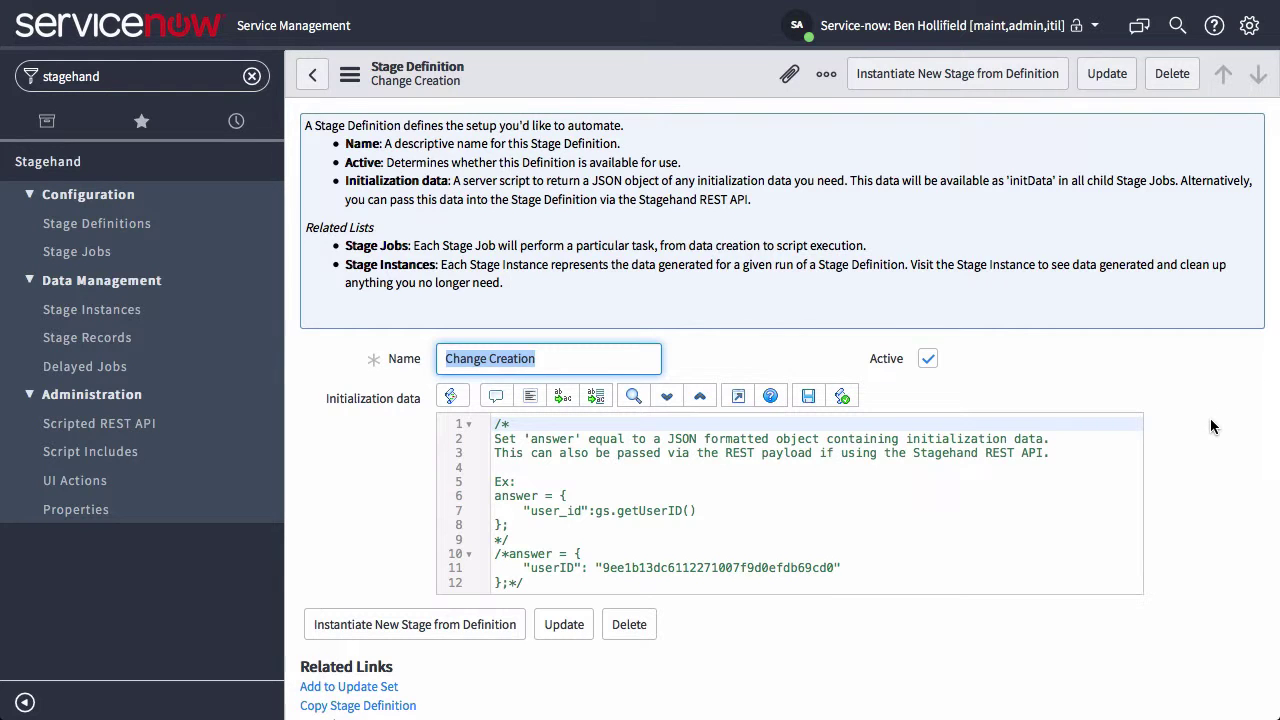
scroll(1210, 418, down, 1)
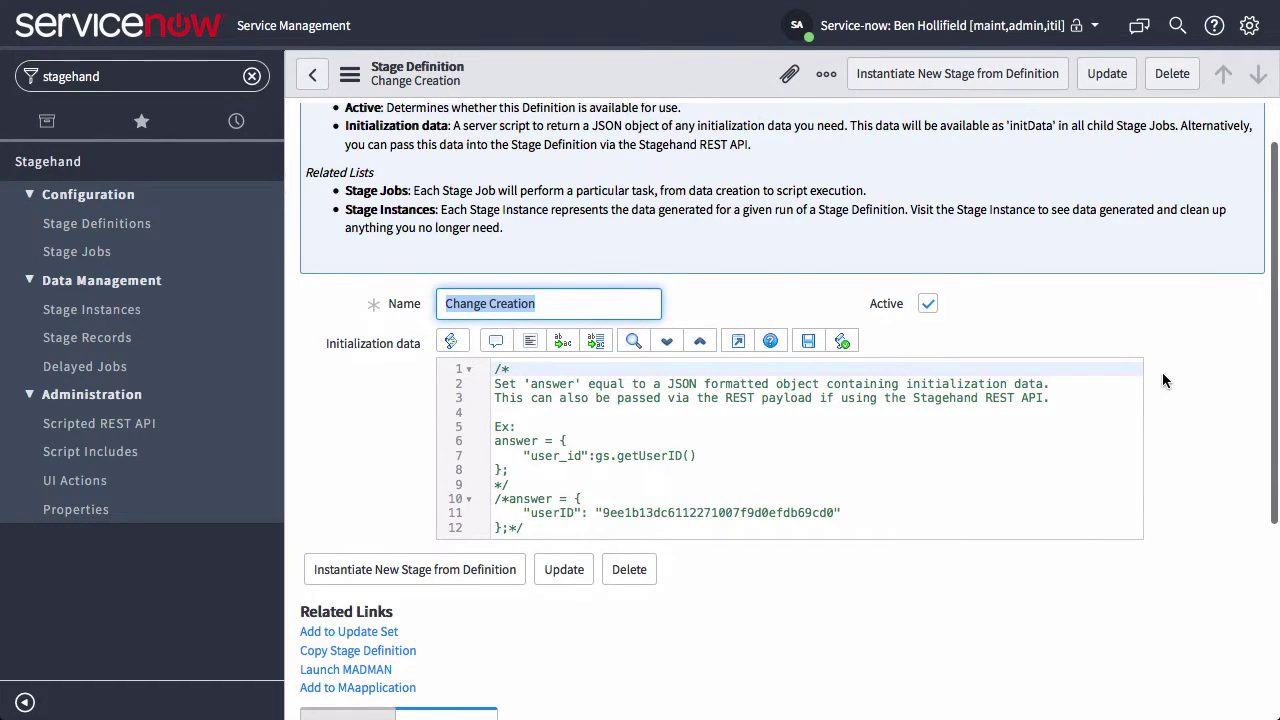
scroll(1163, 380, down, 2)
scroll(1162, 380, down, 1)
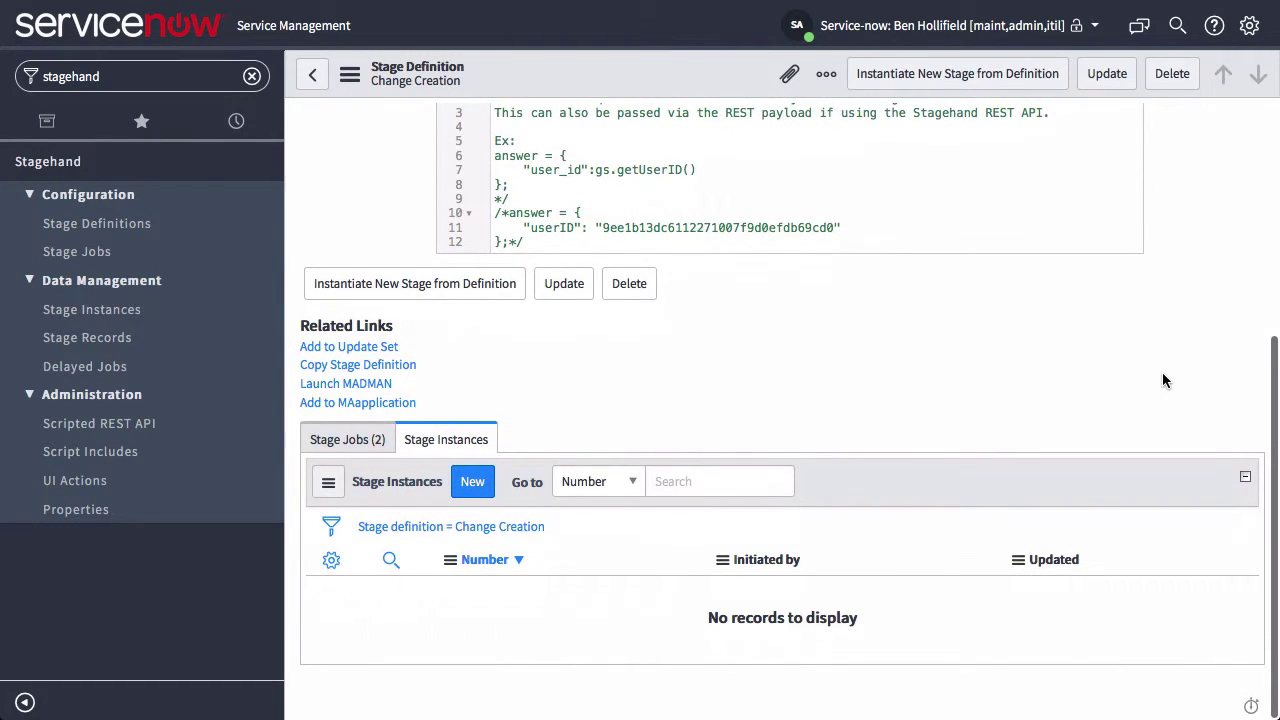
click(357, 437)
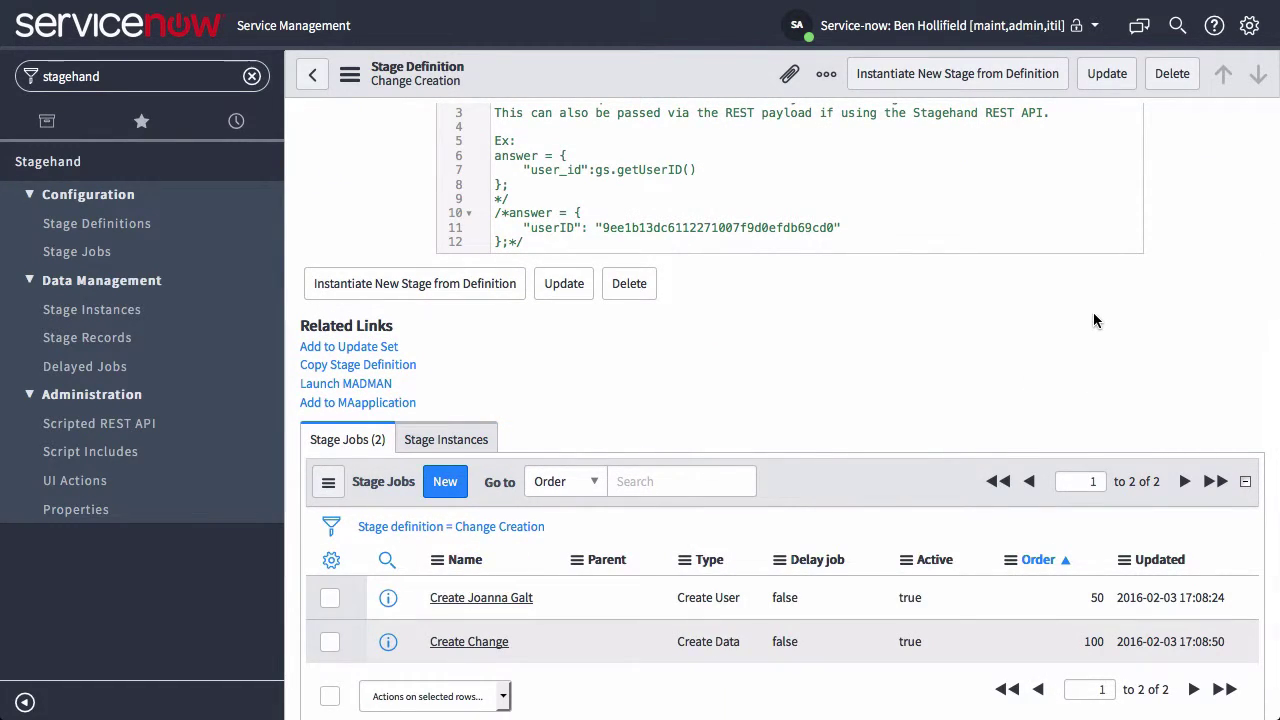
scroll(1094, 320, down, 1)
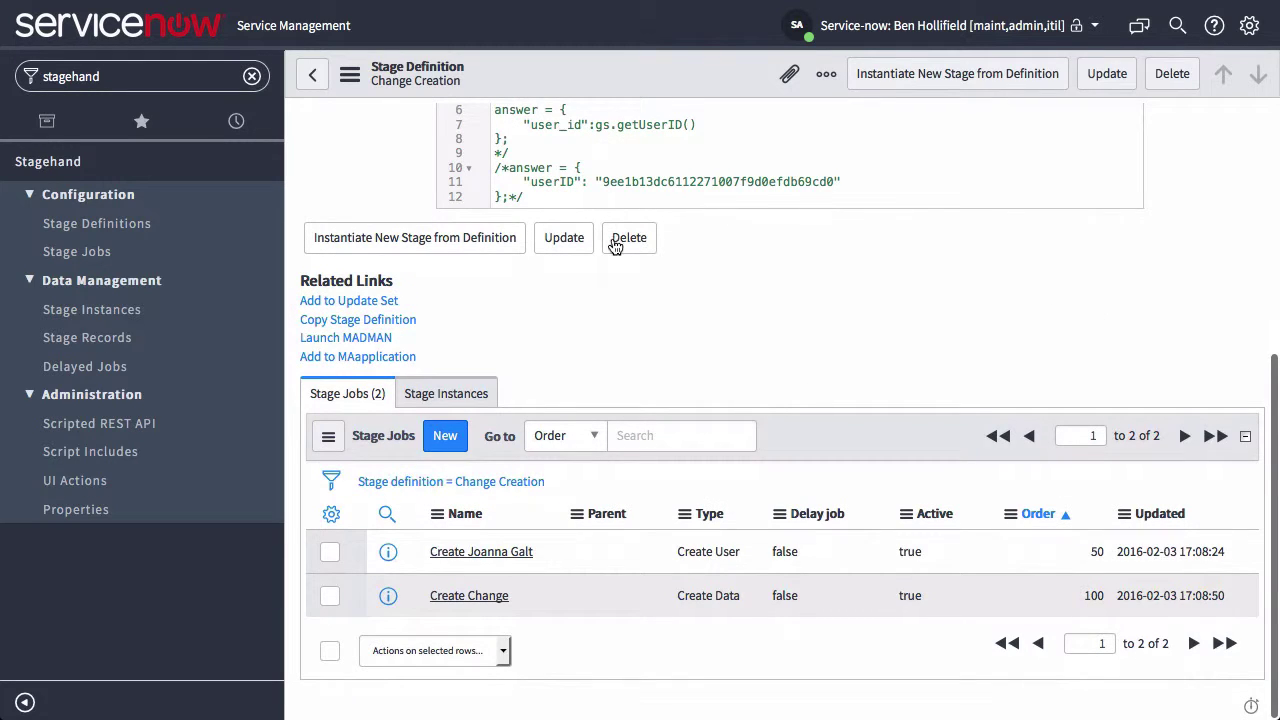
click(389, 553)
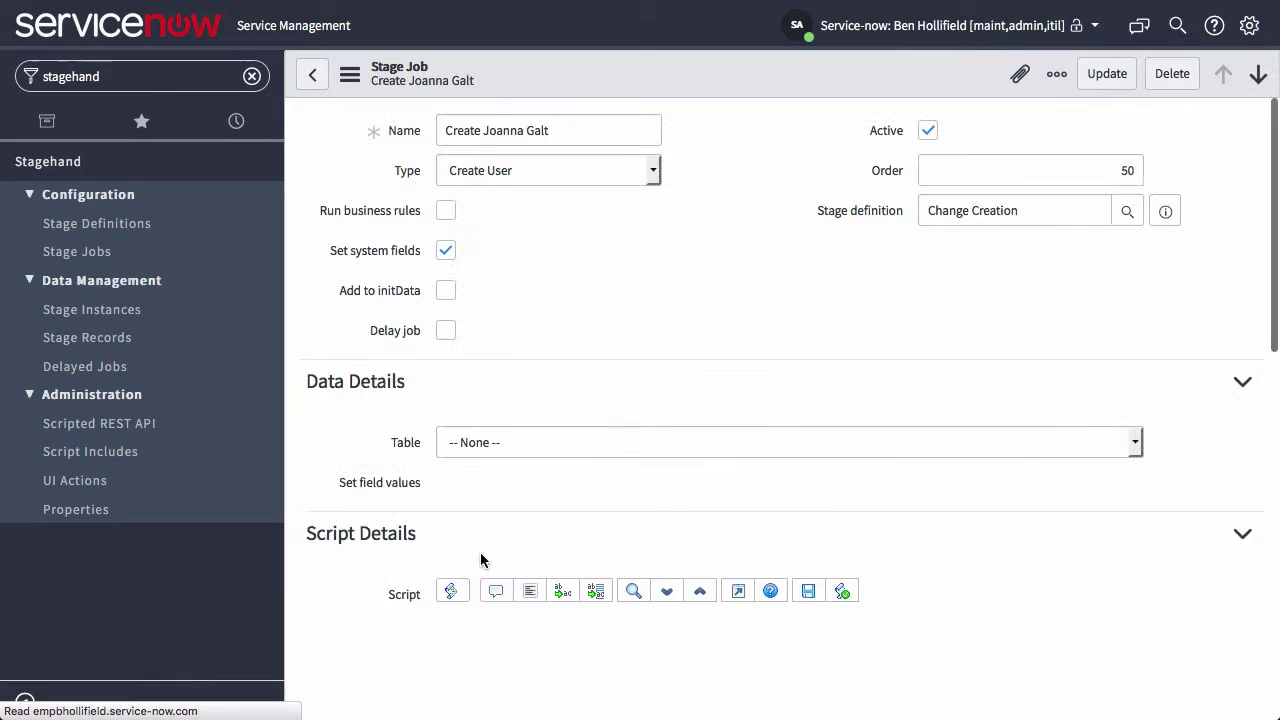
scroll(1108, 376, down, 2)
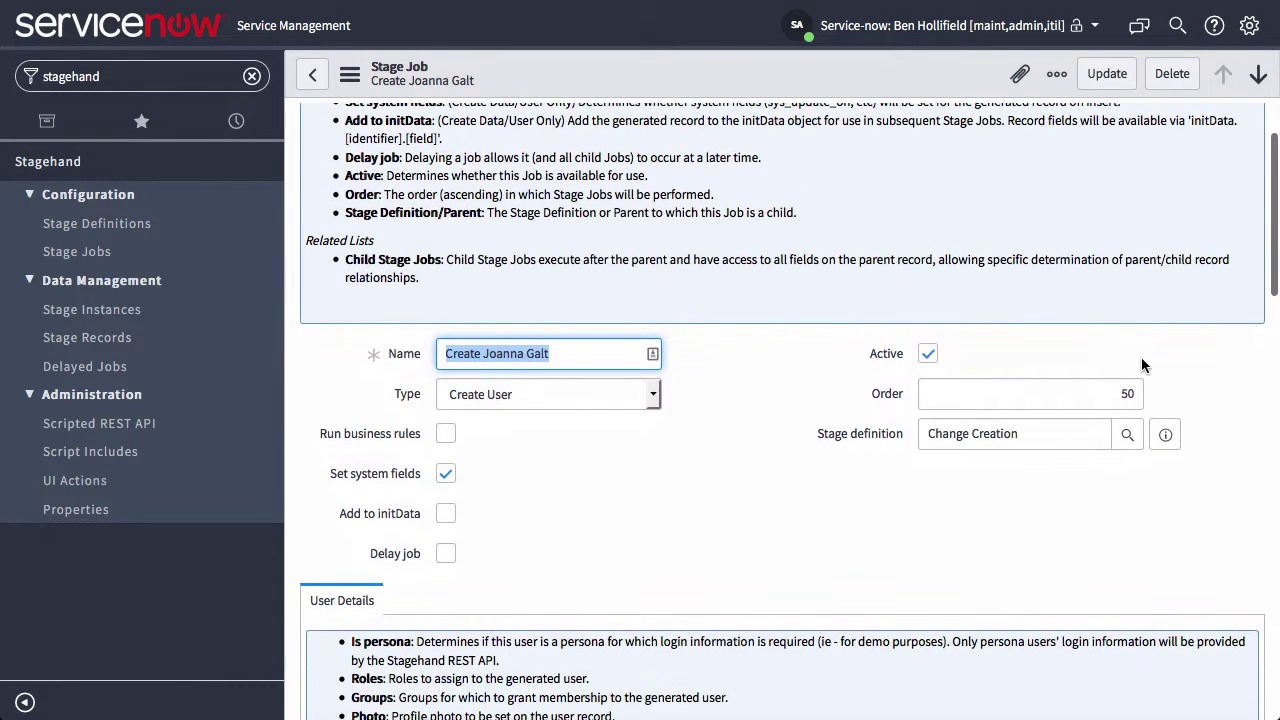
click(655, 395)
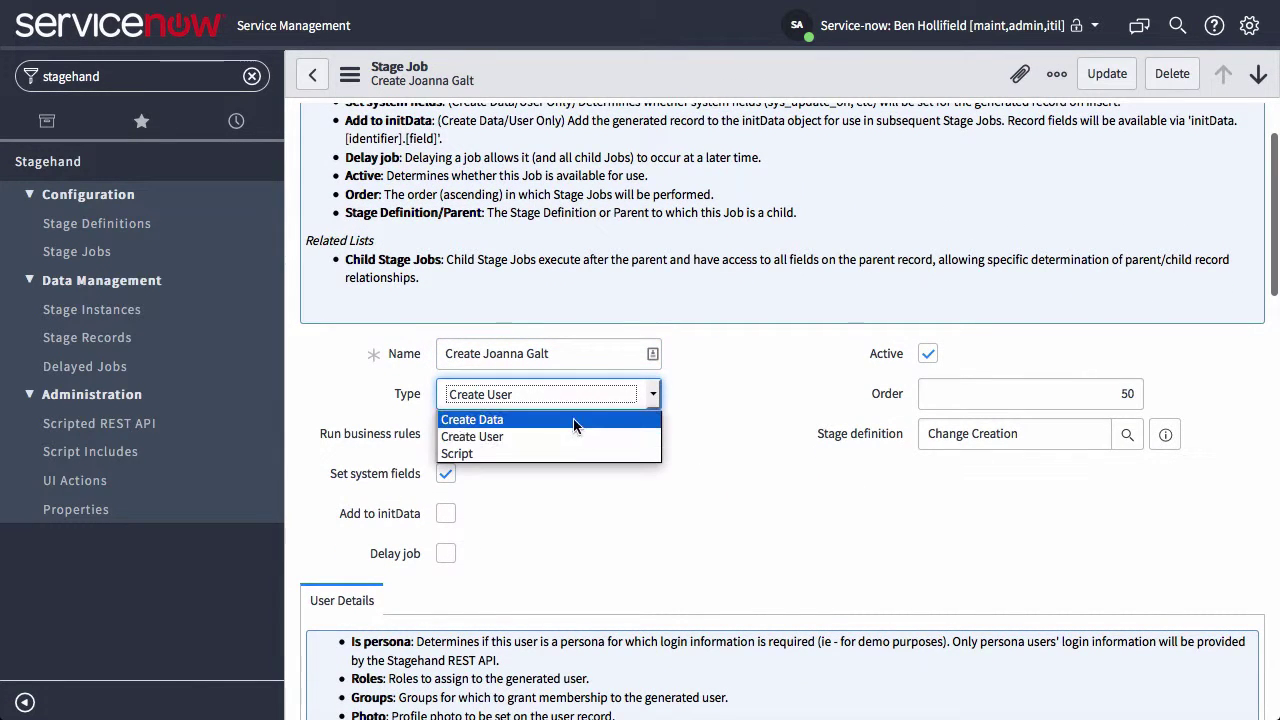
click(633, 436)
scroll(804, 400, down, 6)
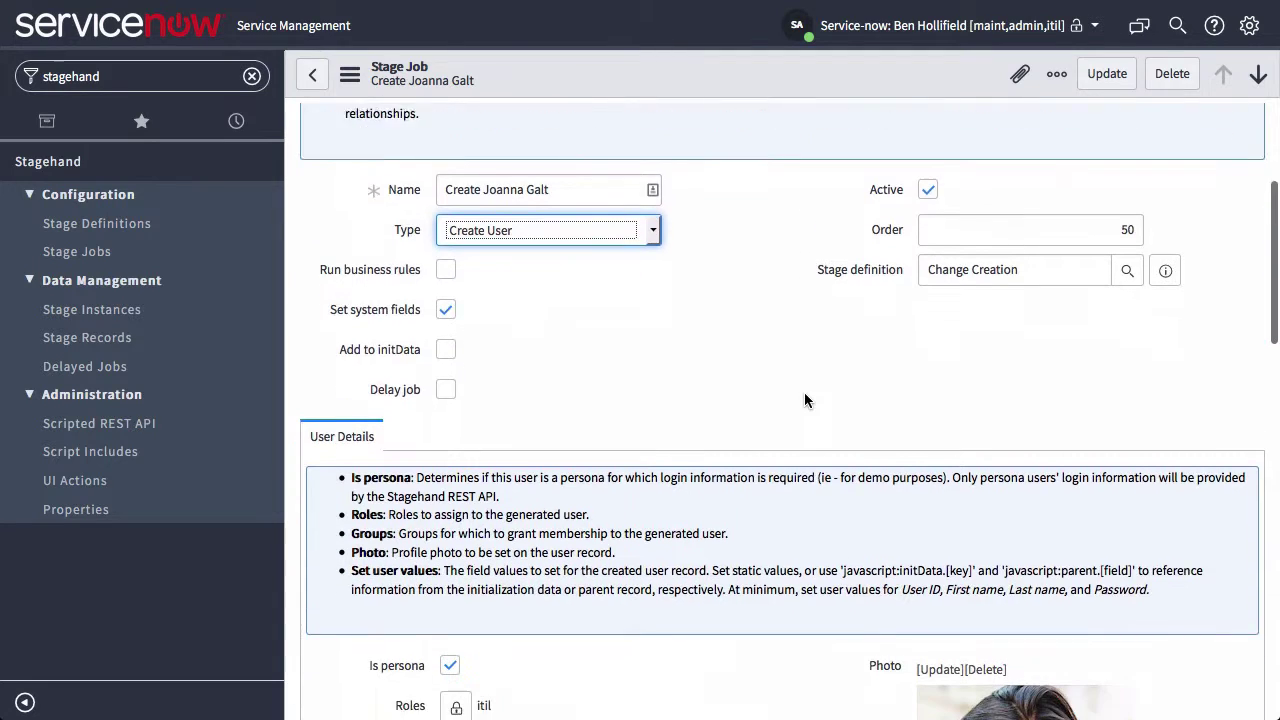
scroll(804, 400, down, 3)
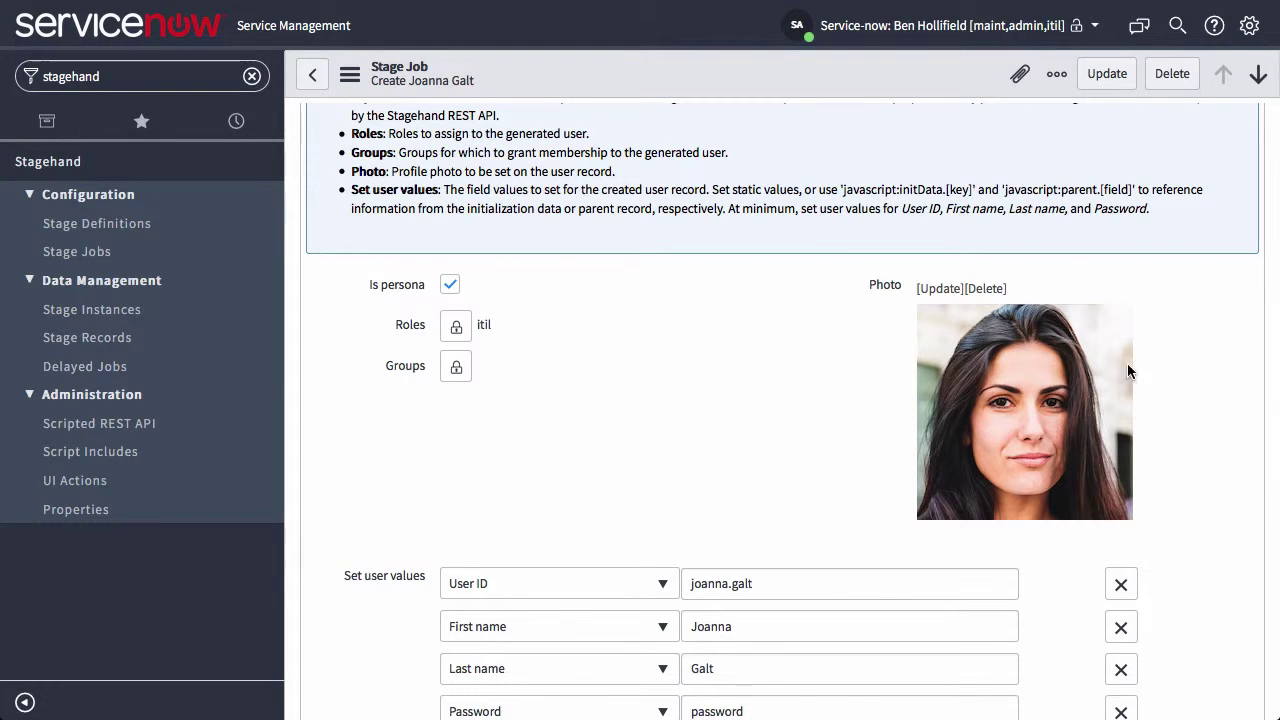
scroll(1191, 390, down, 3)
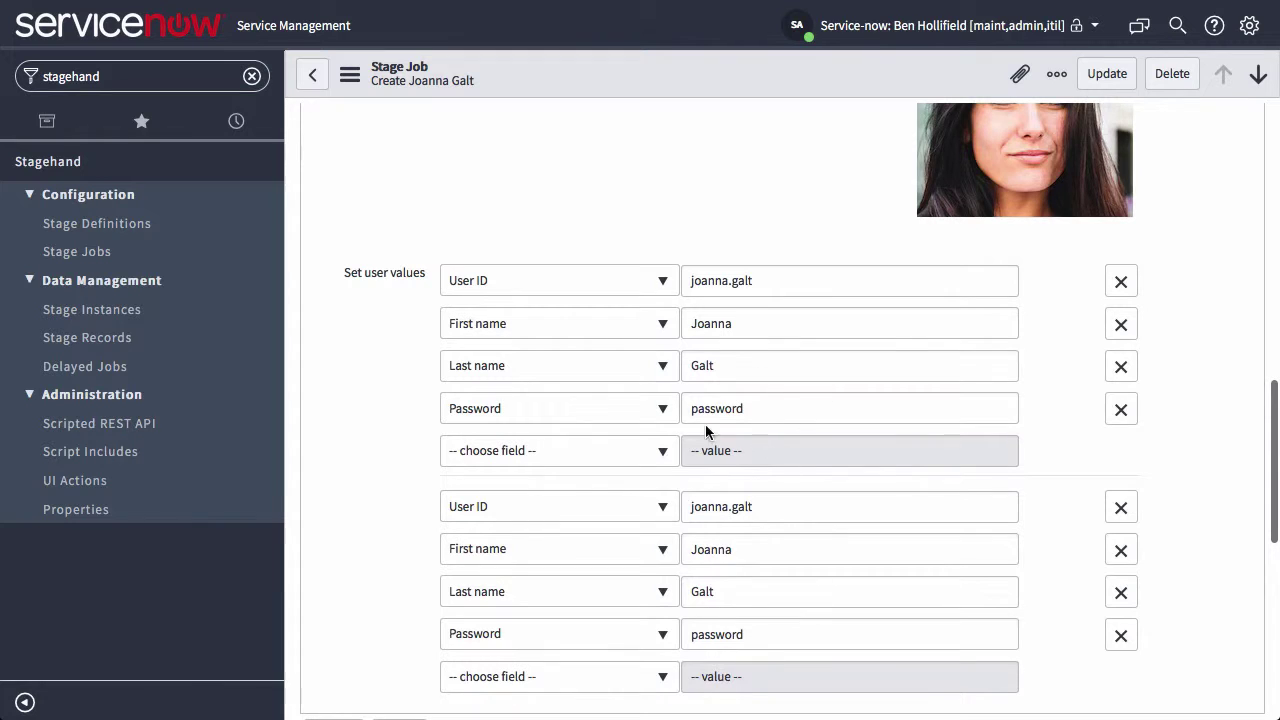
scroll(1205, 437, down, 3)
scroll(1205, 437, up, 9)
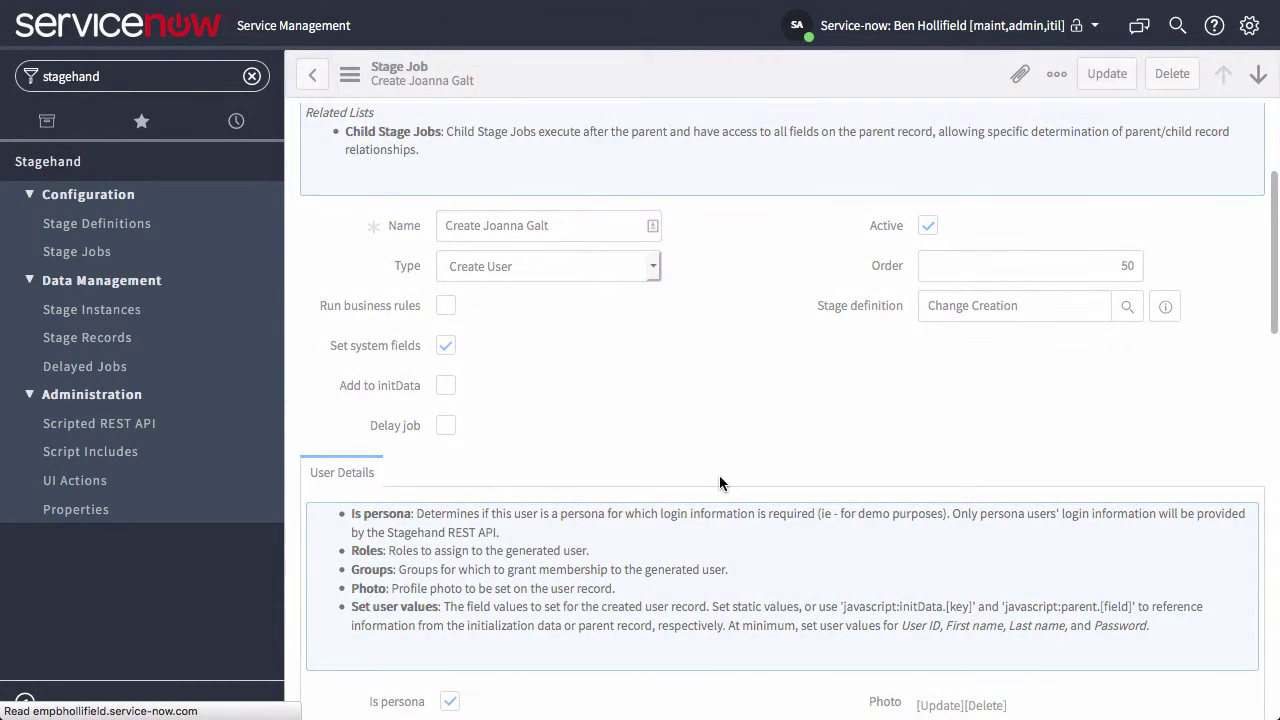
scroll(1197, 486, down, 4)
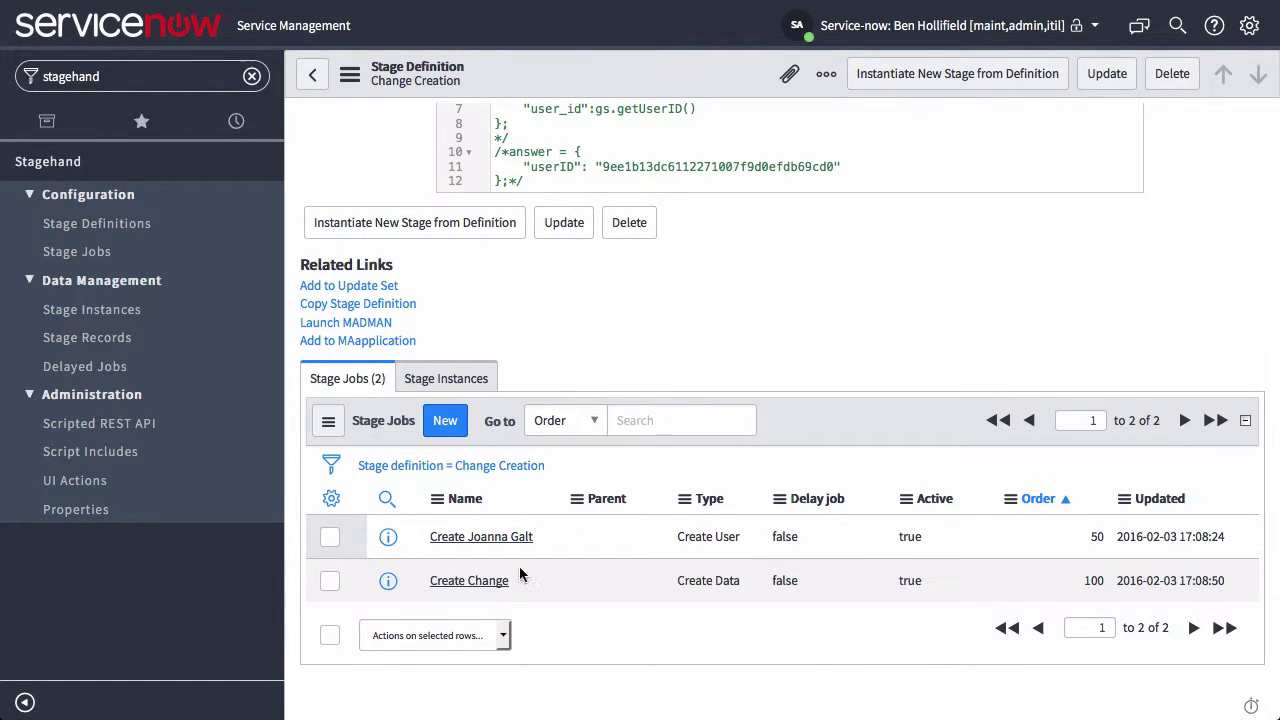
Step: Open the Create Change stage job and review its change_request field values and Create Child Task child job
click(392, 581)
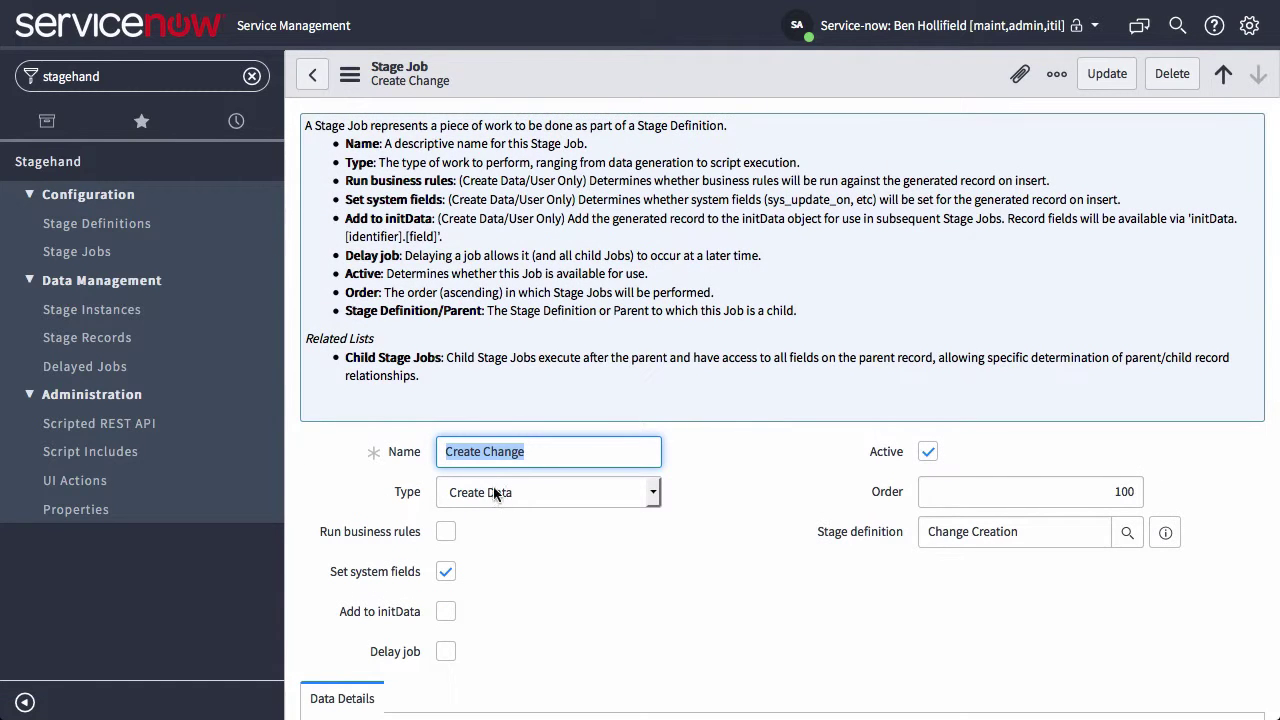
scroll(1168, 410, down, 2)
scroll(1168, 410, down, 4)
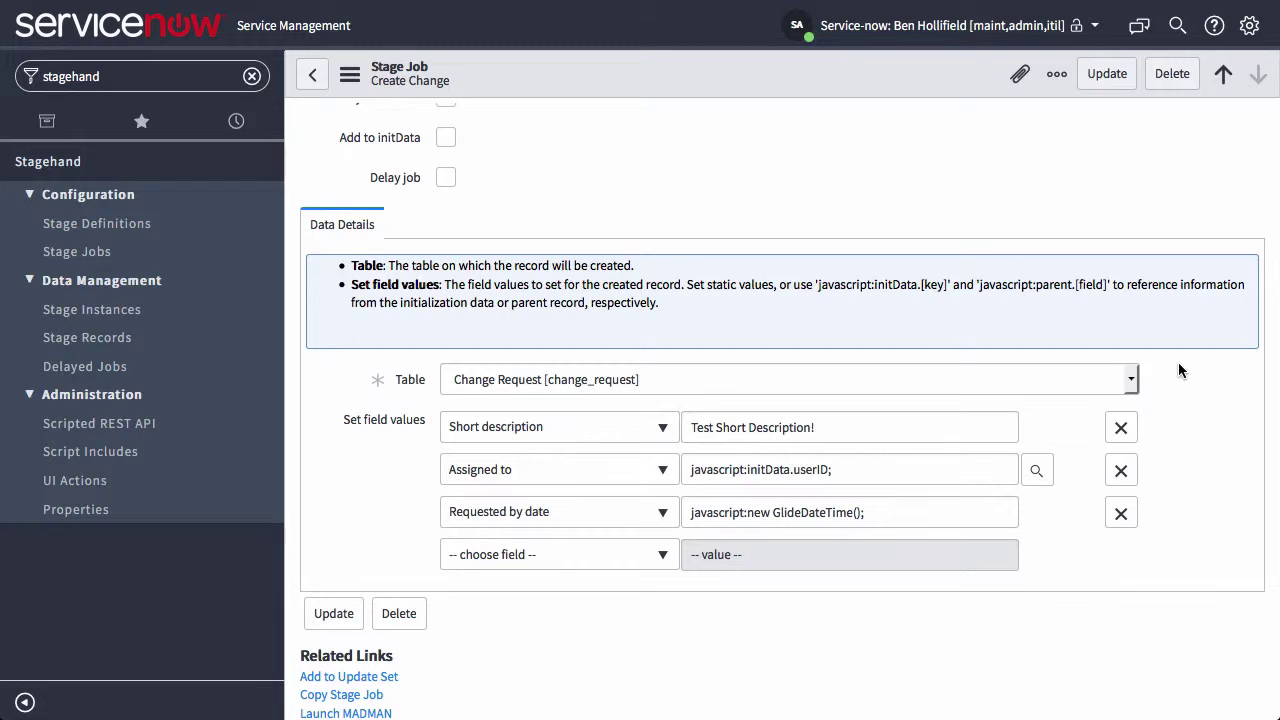
scroll(1178, 362, down, 3)
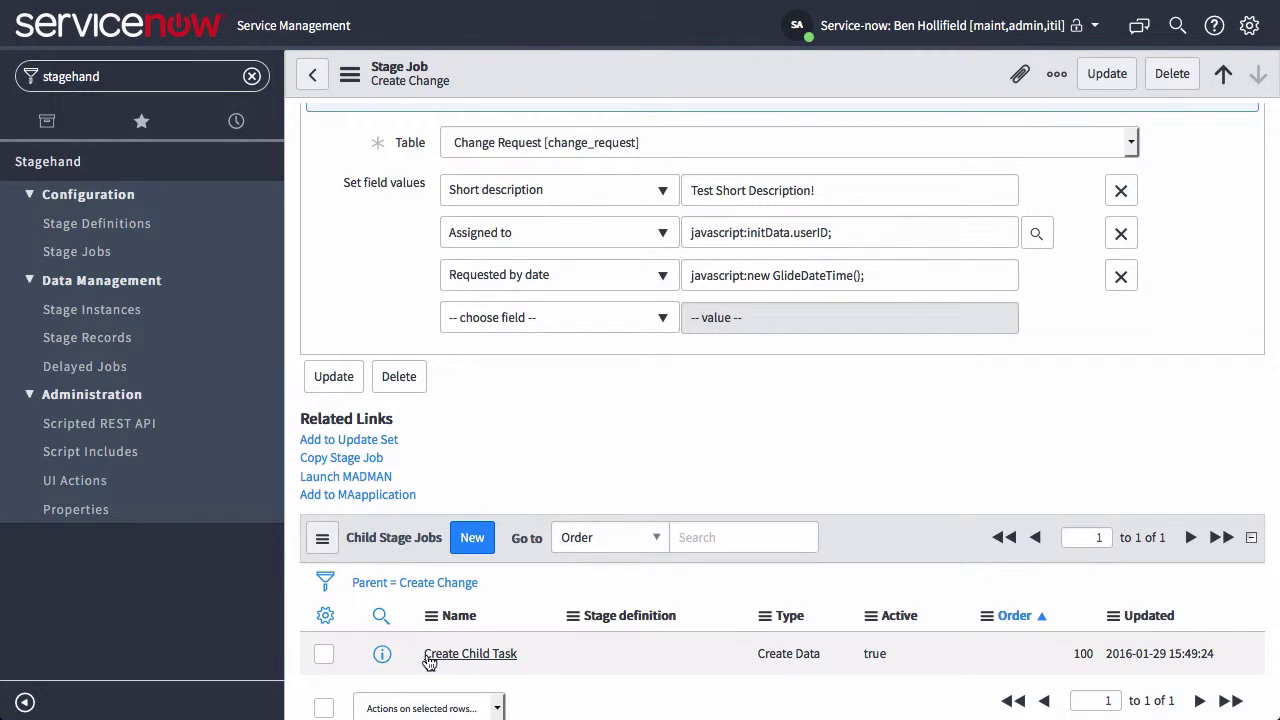
Step: Open the Create Child Task job and inspect its javascript:parent.sys_id Change request value
click(382, 654)
click(438, 652)
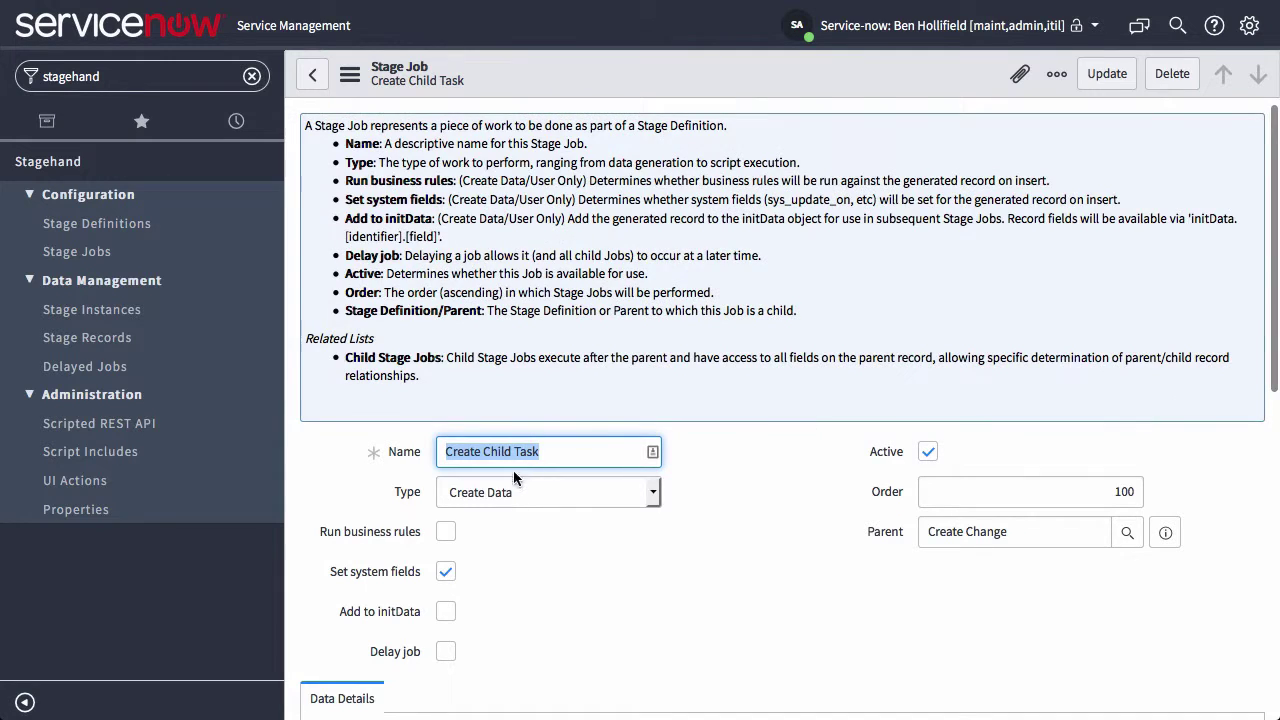
scroll(1190, 424, down, 5)
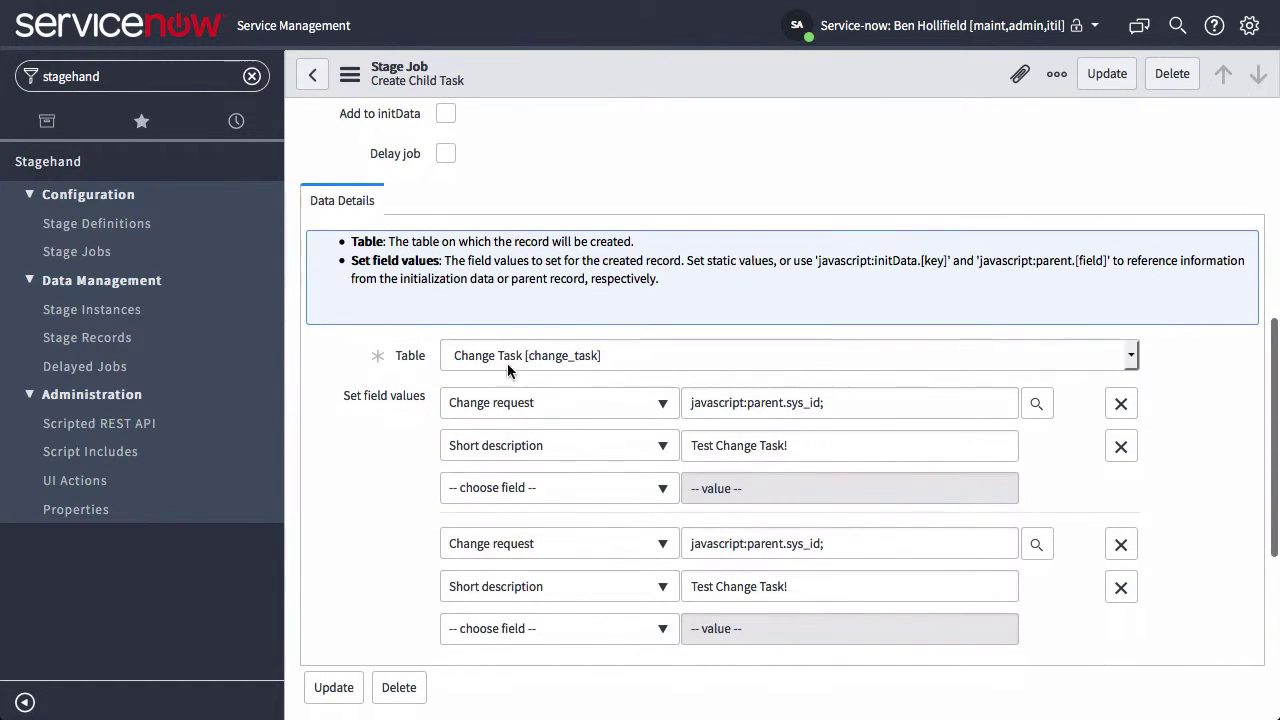
double_click(713, 404)
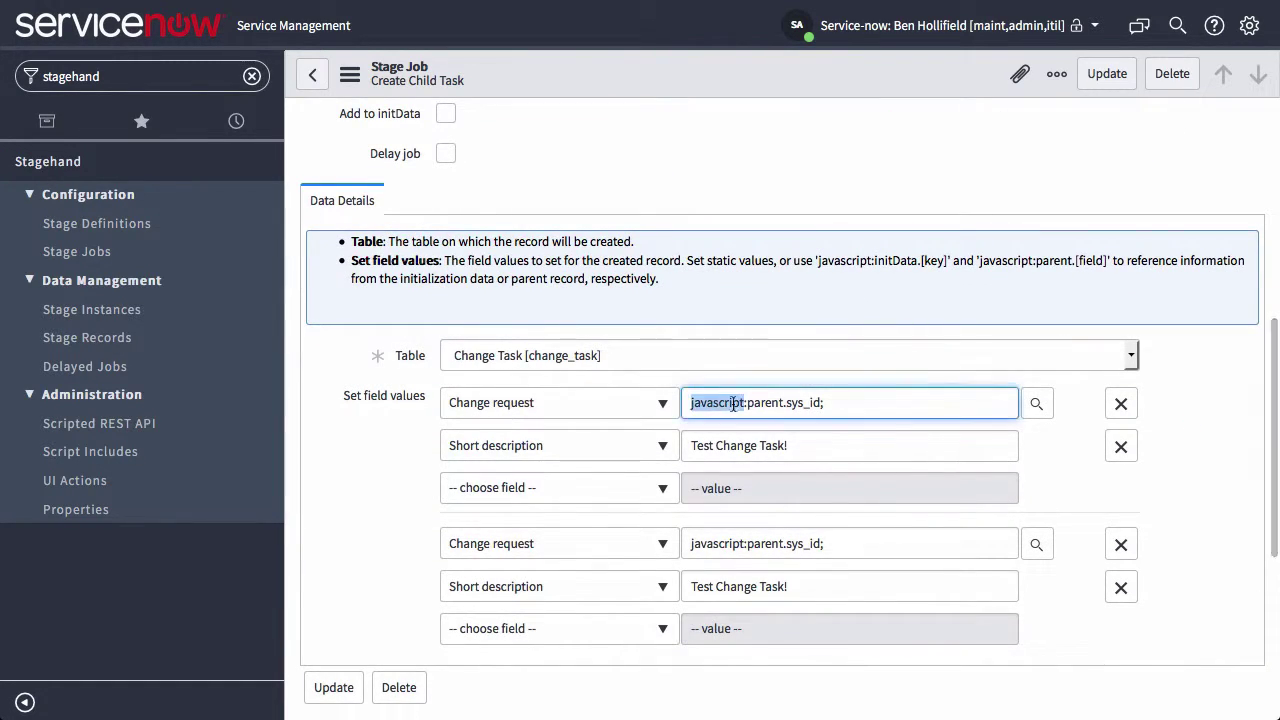
double_click(767, 404)
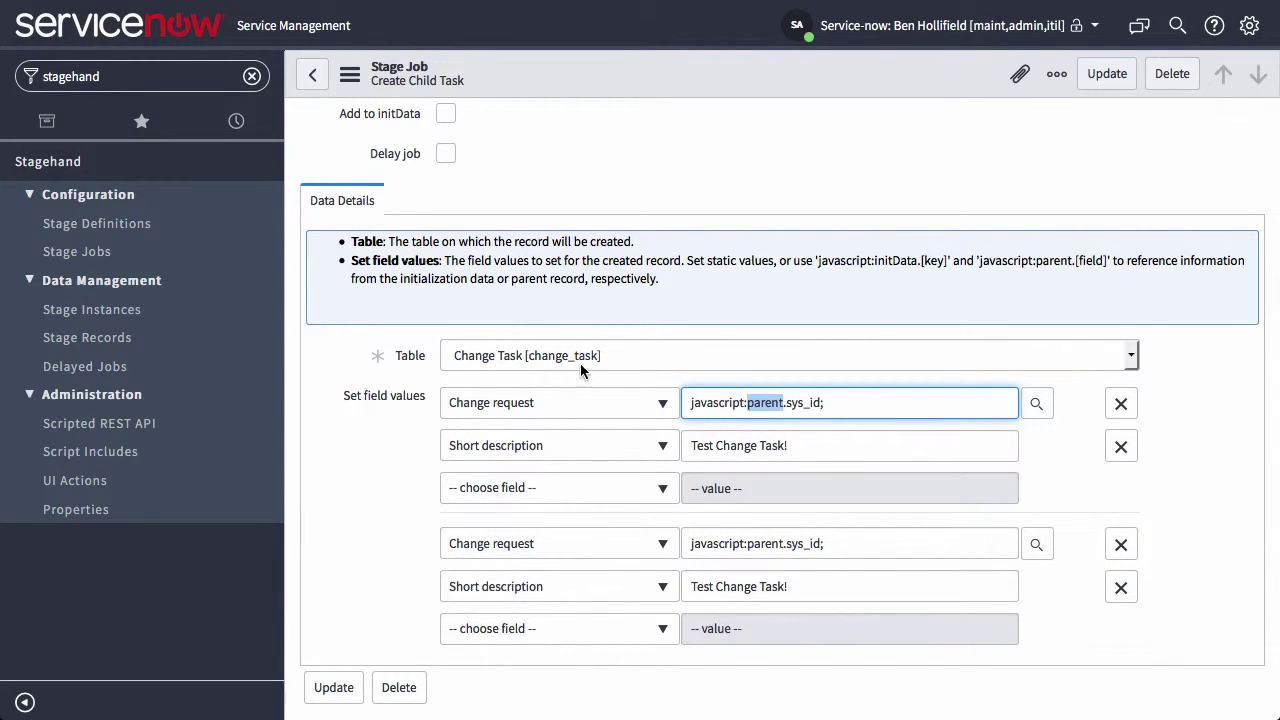
Step: Delete the duplicate Change request and Short description rows, then review the parent reference and initData help
click(1121, 545)
click(1120, 540)
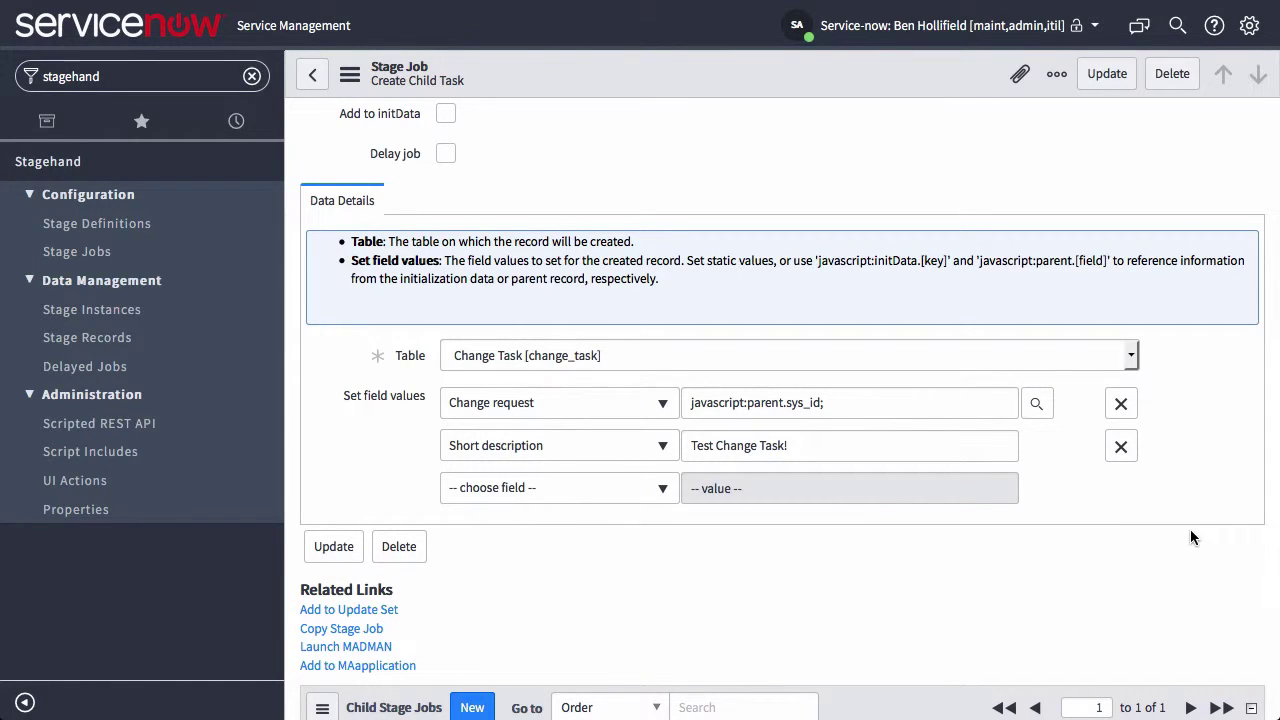
click(691, 405)
drag(693, 405, 825, 404)
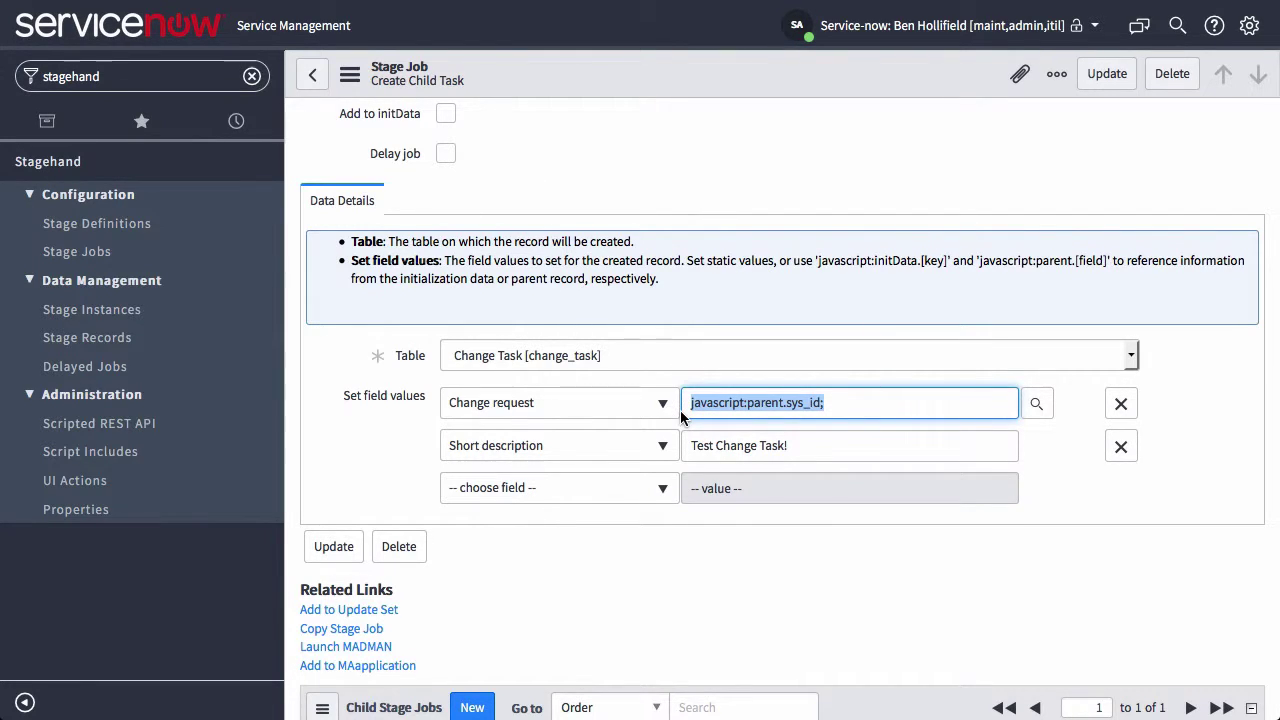
double_click(770, 402)
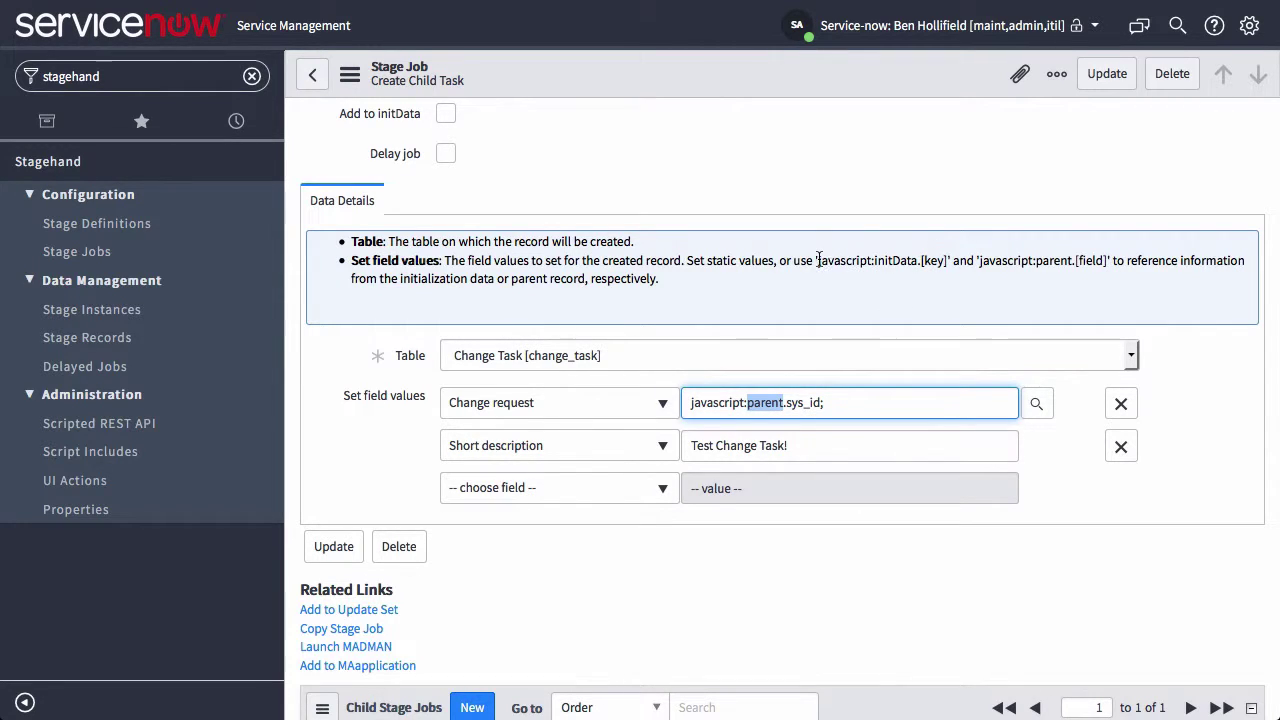
drag(818, 260, 945, 263)
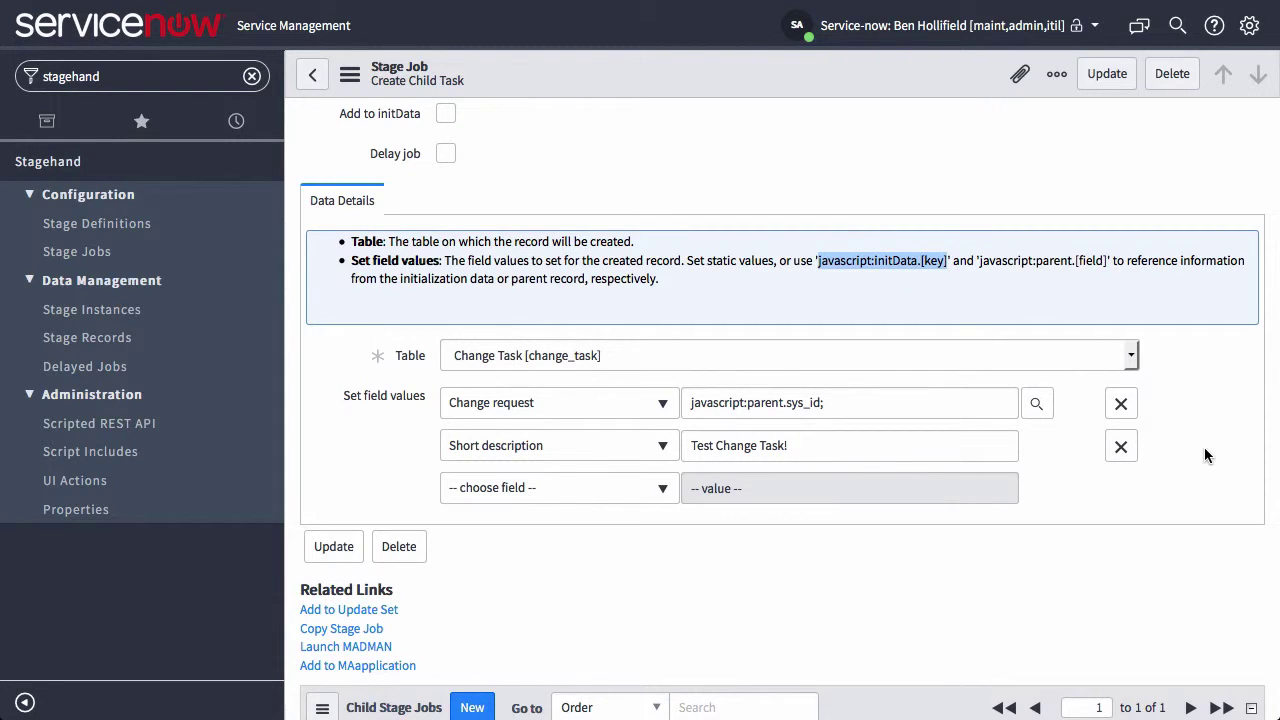
scroll(924, 397, up, 5)
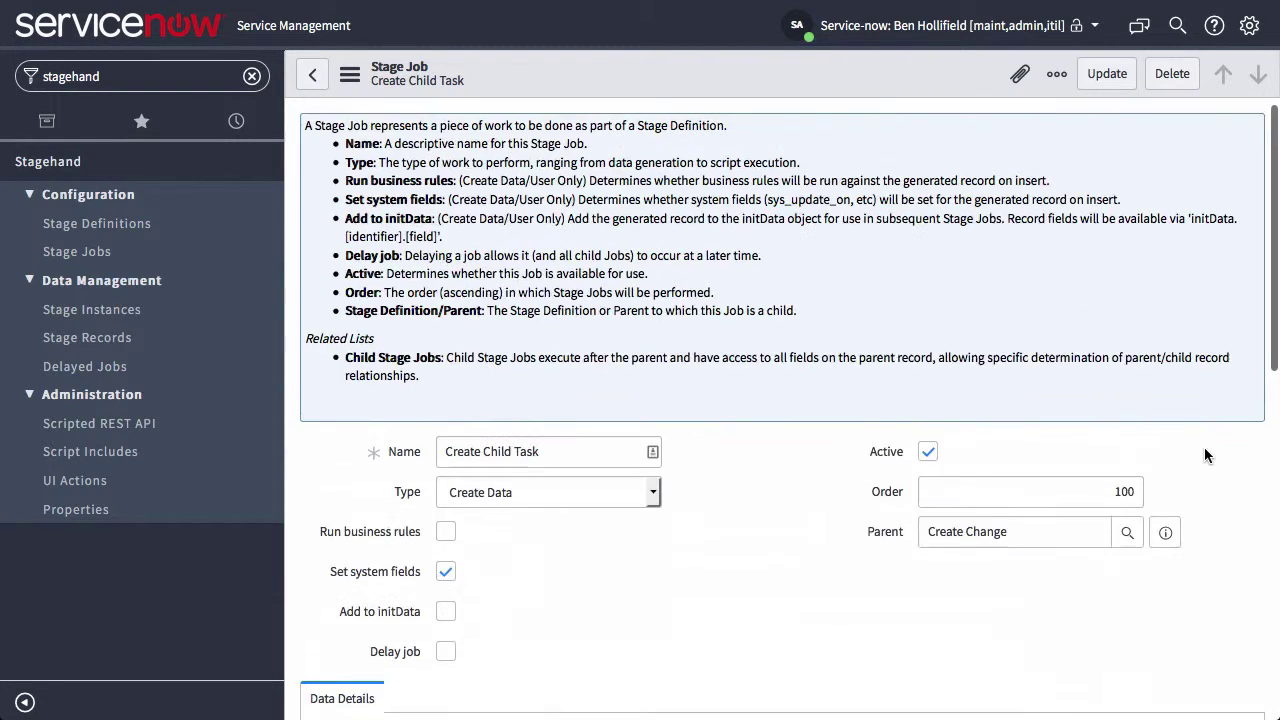
click(650, 492)
click(563, 551)
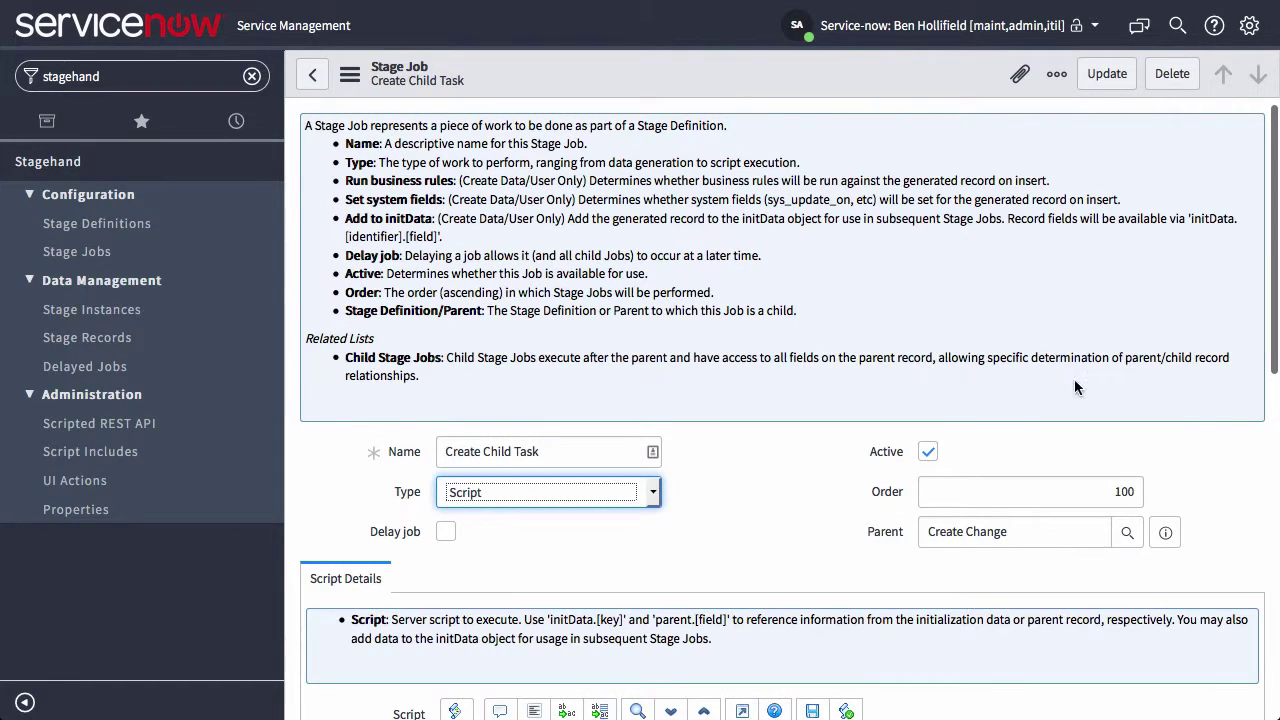
scroll(1169, 393, down, 4)
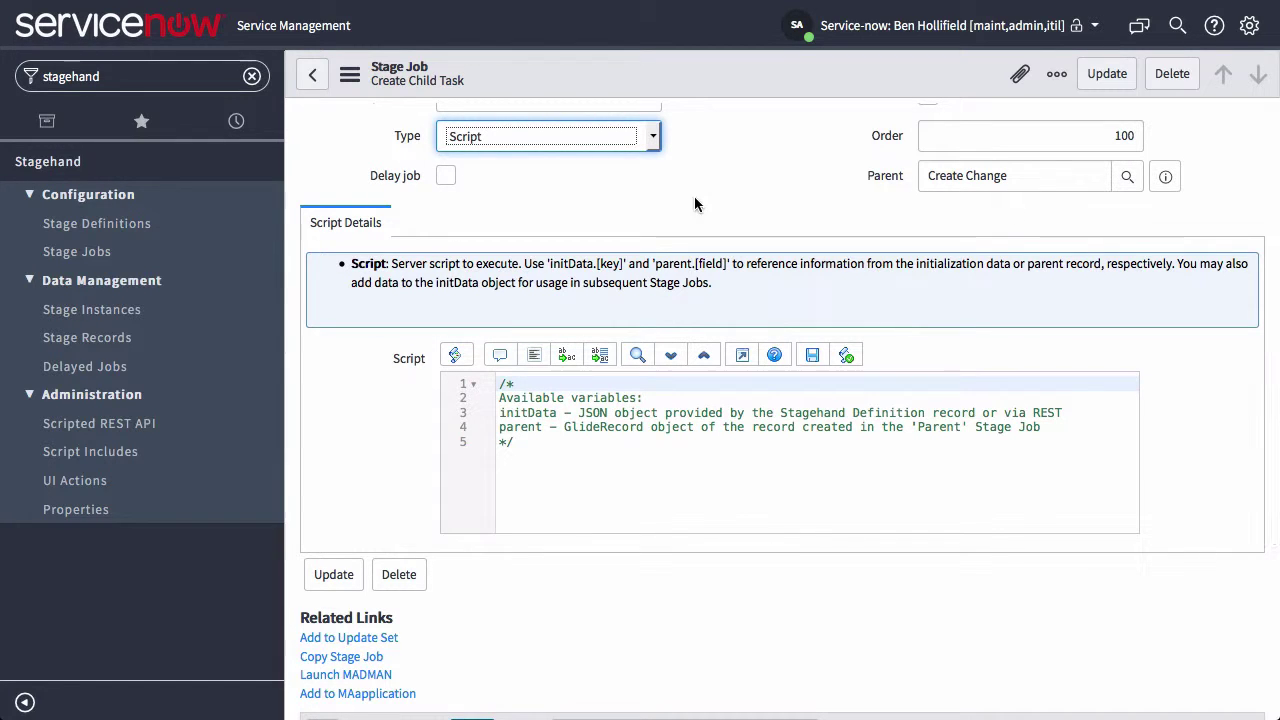
scroll(743, 200, up, 2)
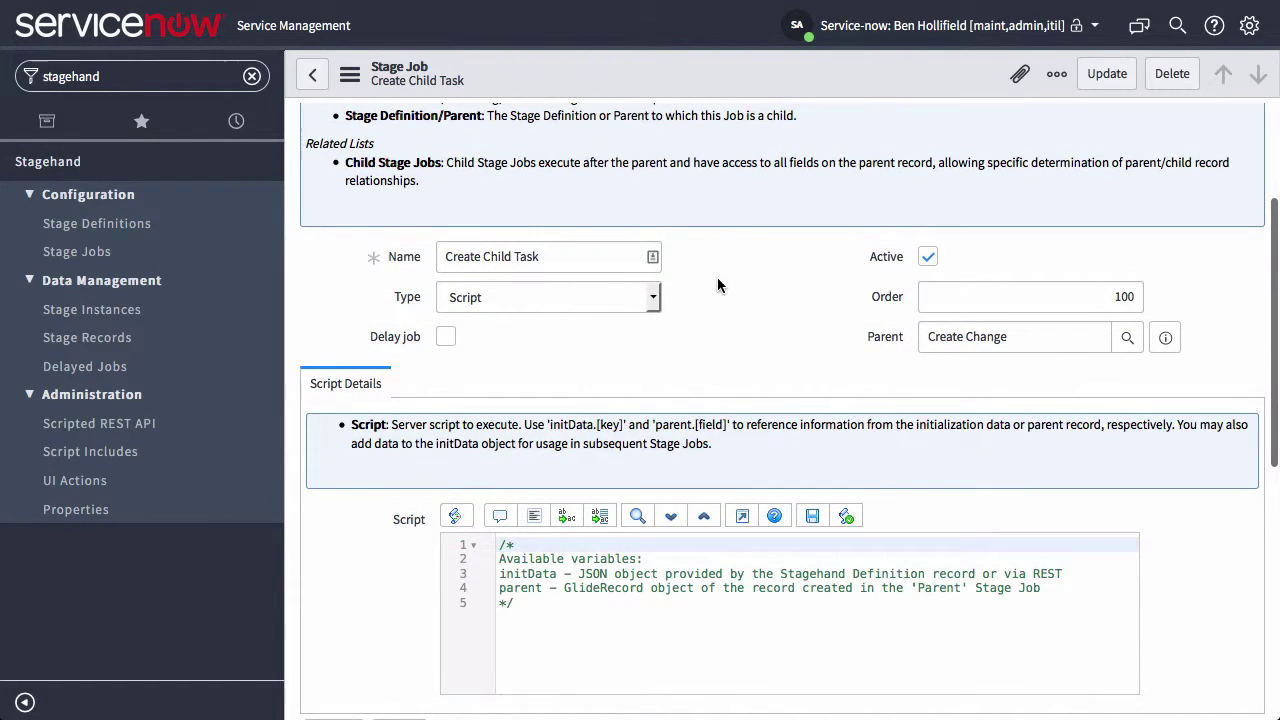
click(650, 298)
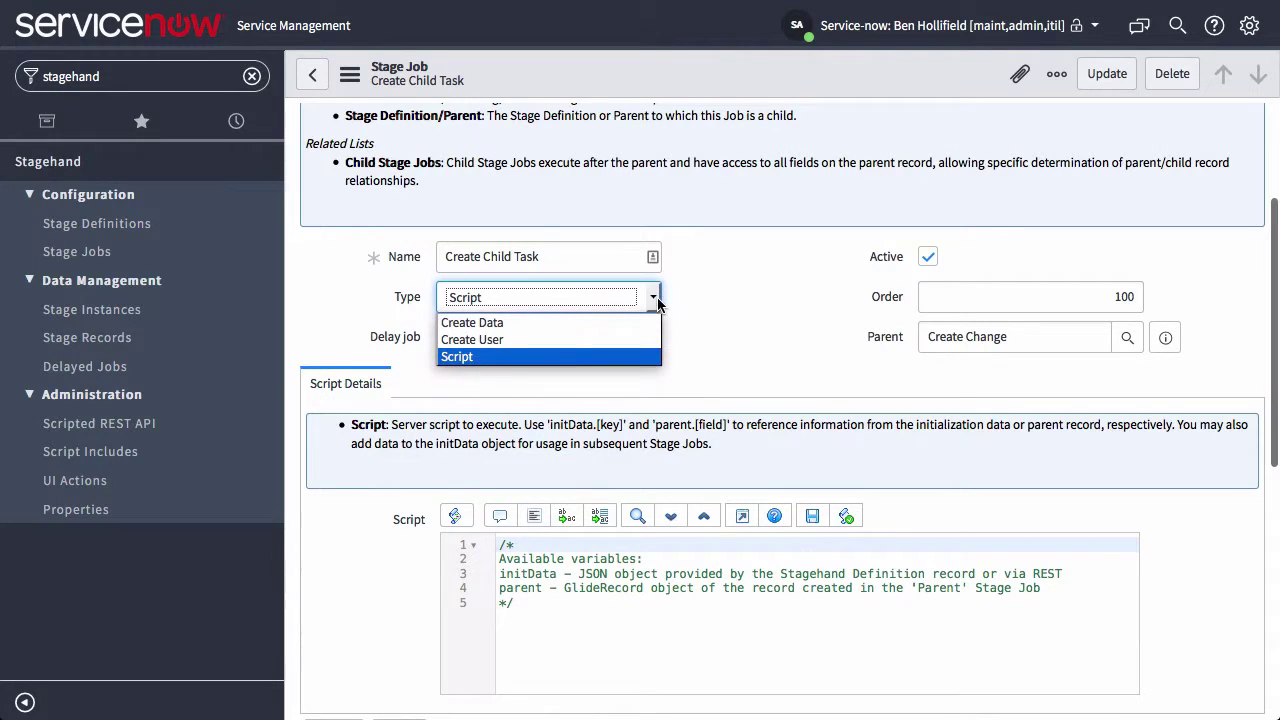
click(603, 321)
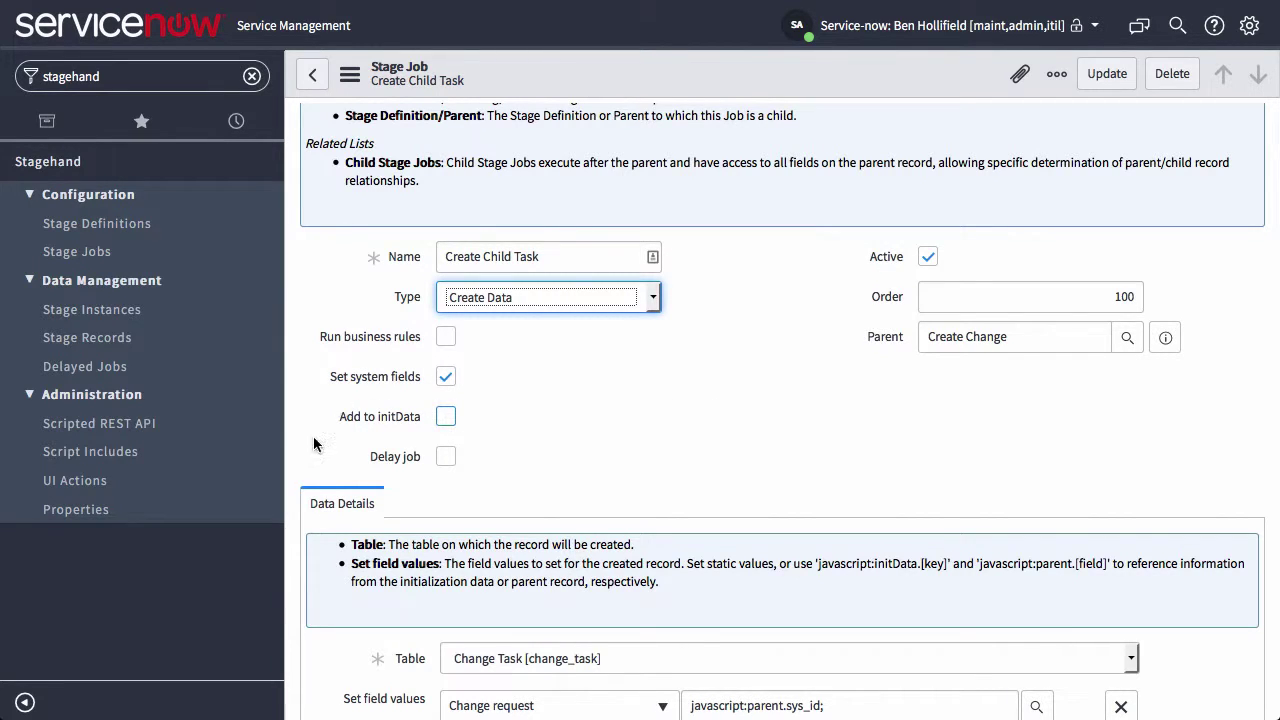
Step: Tick Add to initData on the Create Child Task job and review its Data Details
click(565, 440)
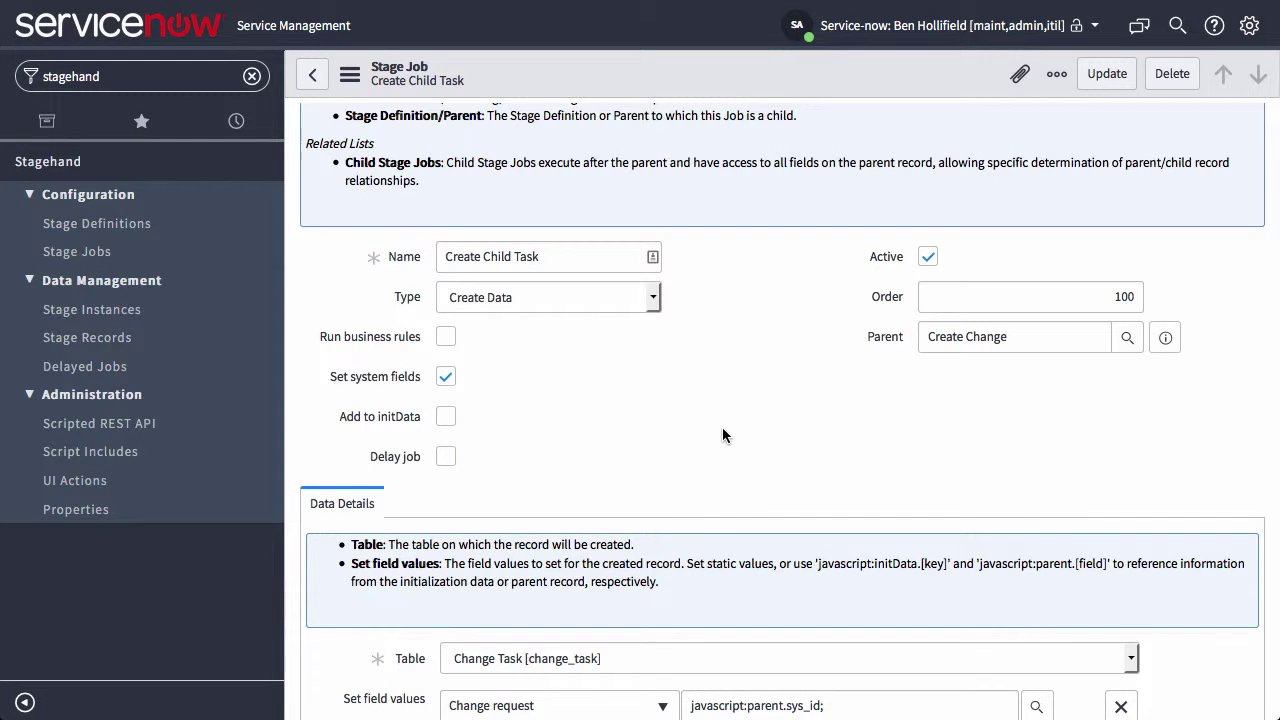
scroll(905, 488, down, 5)
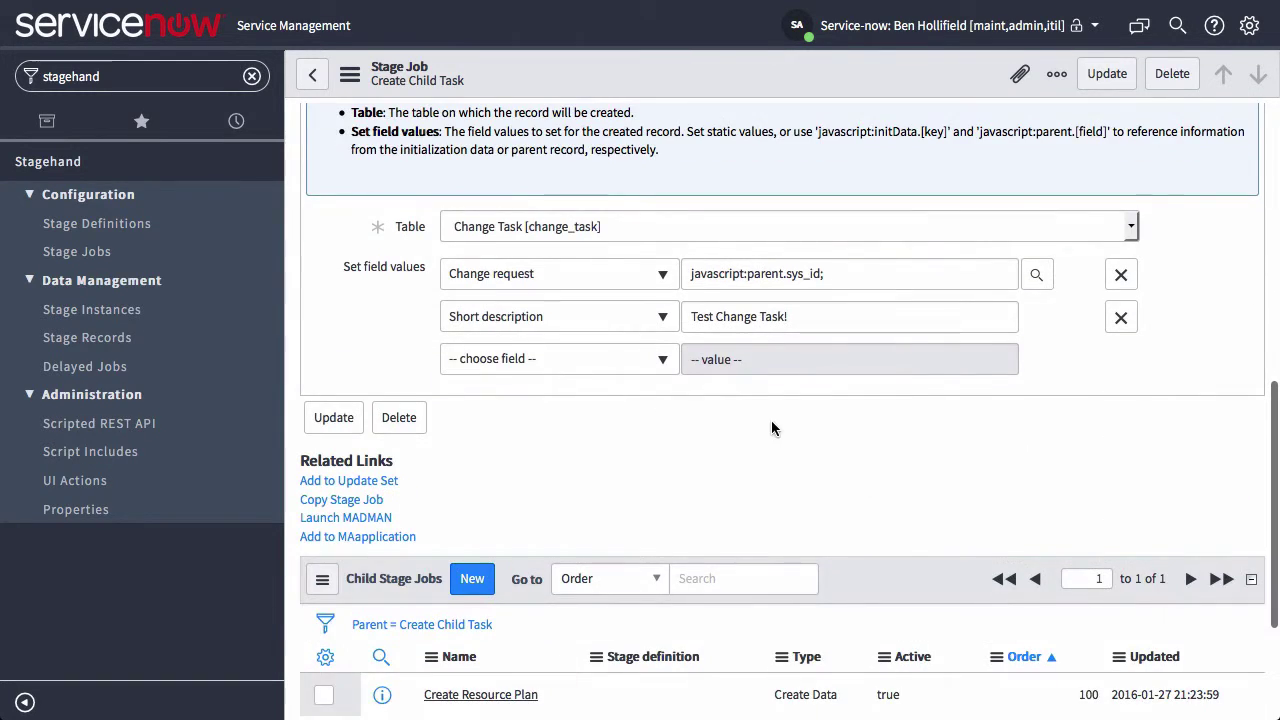
scroll(771, 428, up, 5)
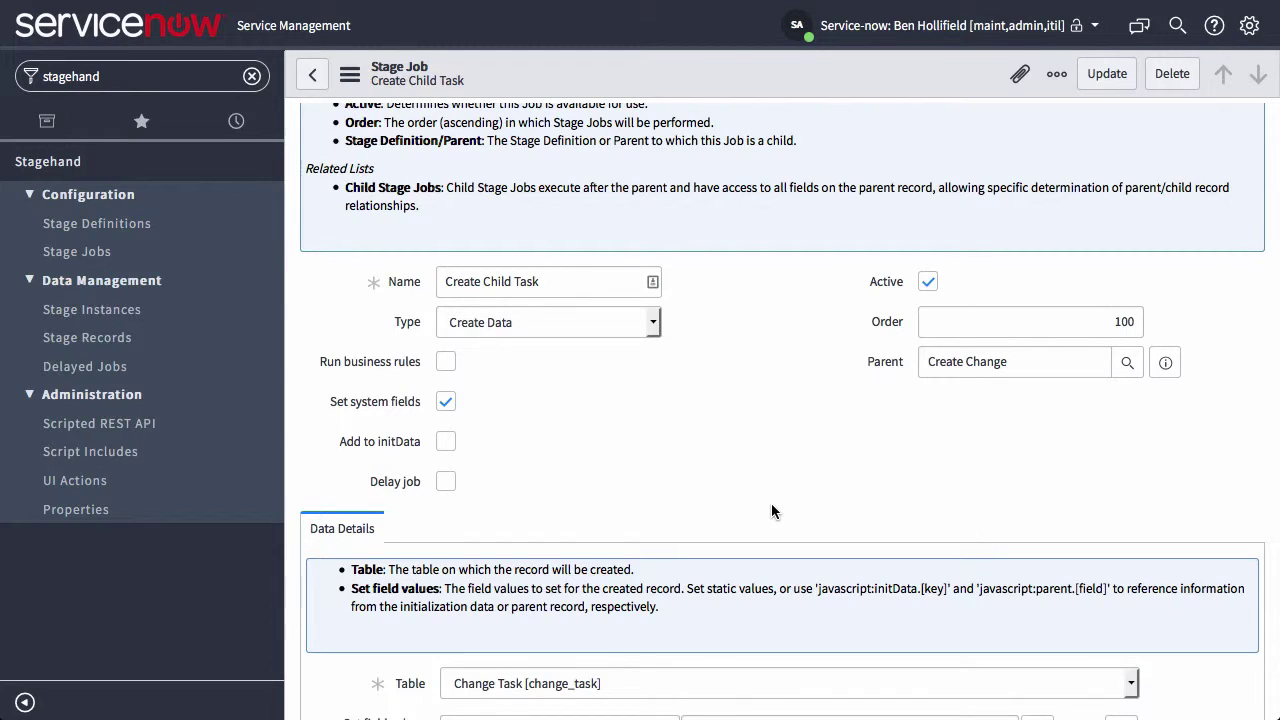
Step: Try the childTask initData identifier, note the initData.[key] syntax, then turn Add to initData off
click(447, 447)
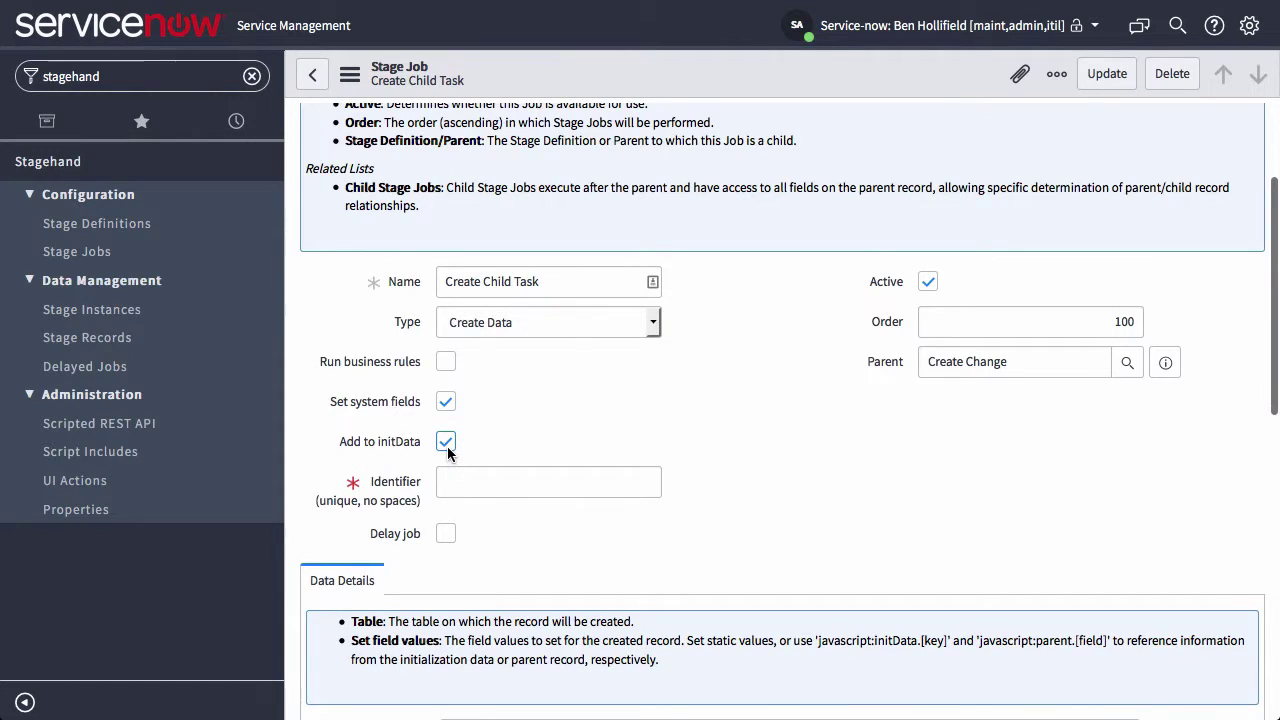
click(515, 478)
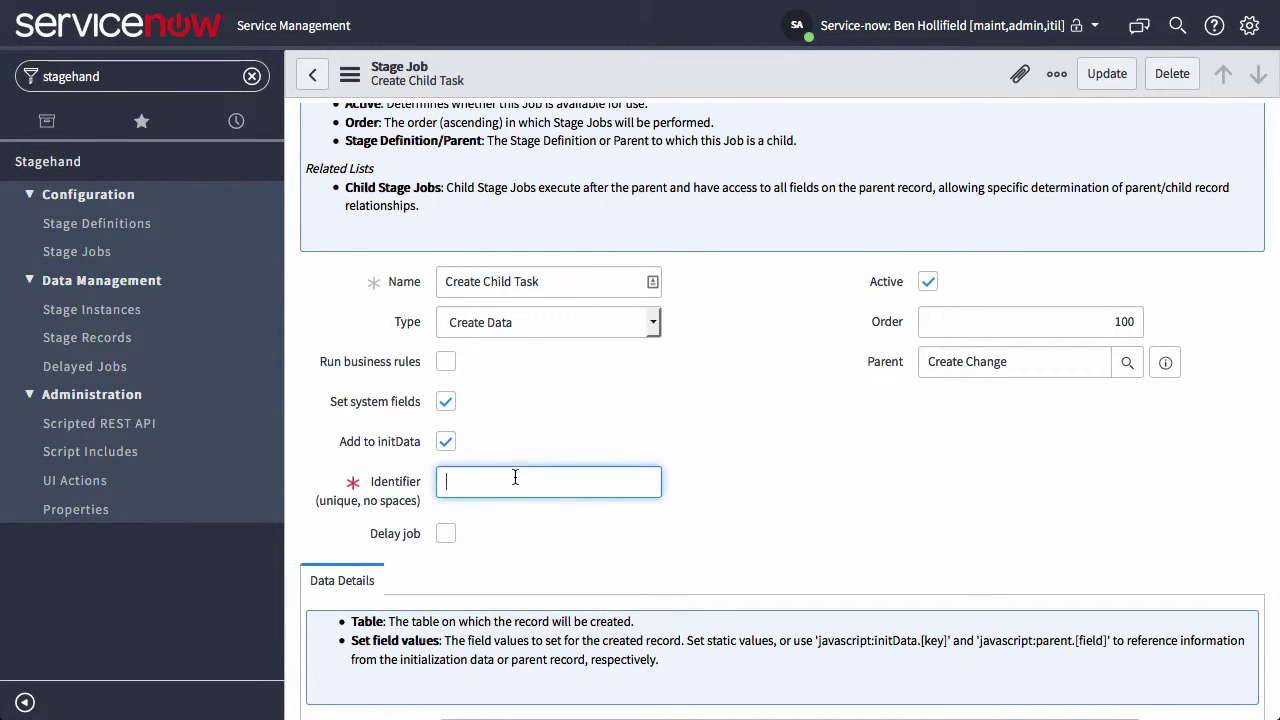
text(childTask)
drag(874, 641, 948, 642)
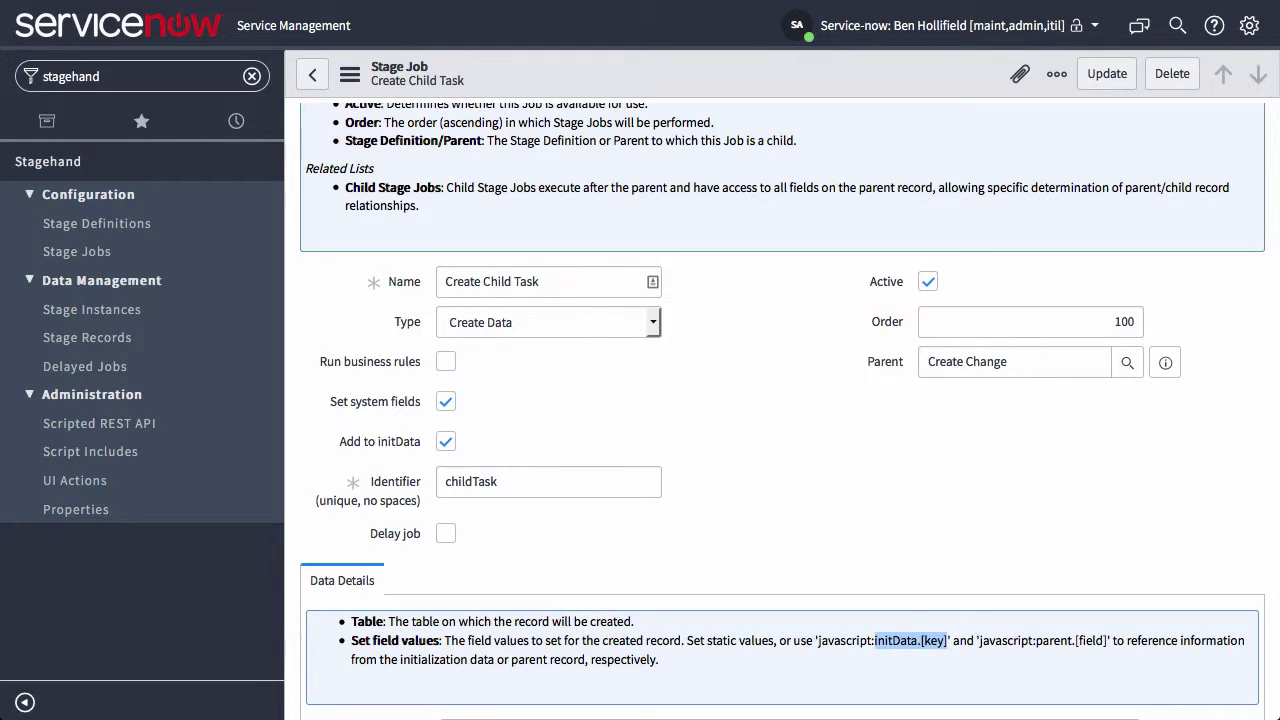
click(446, 442)
Step: Enable Delay job on Create Child Task and set When to occur to On Stage Destroy
scroll(540, 387, down, 2)
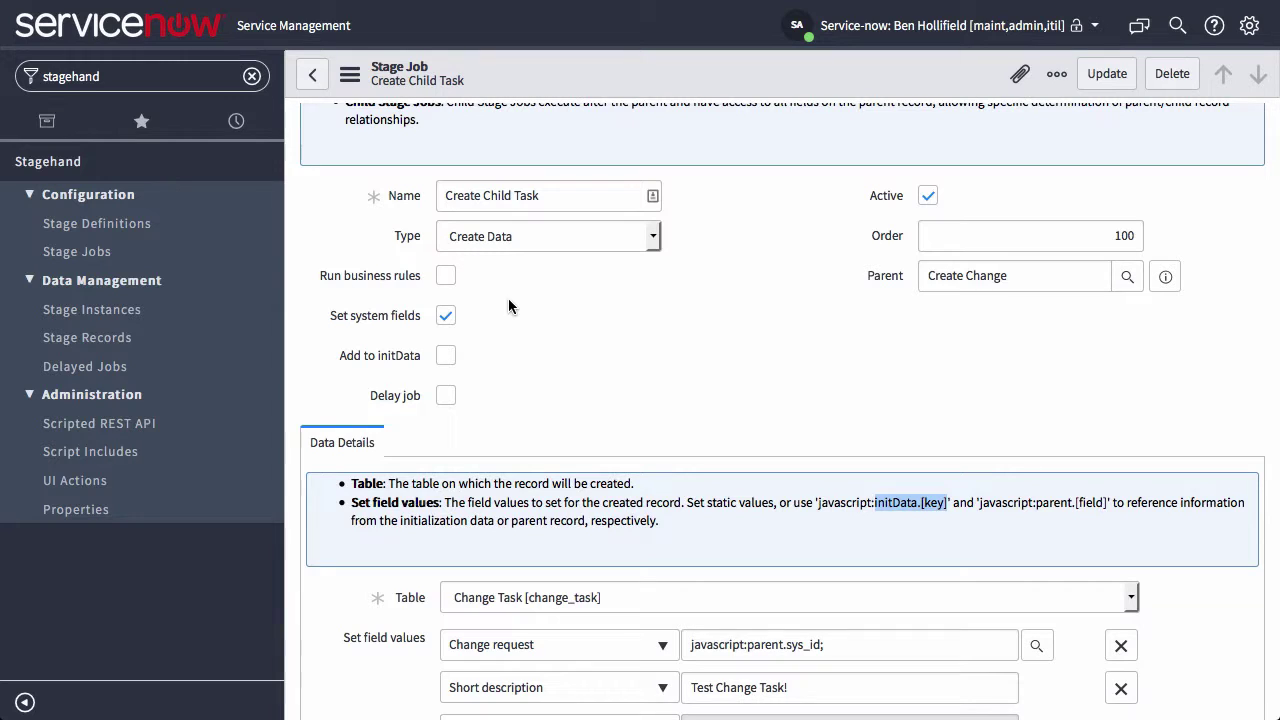
click(446, 395)
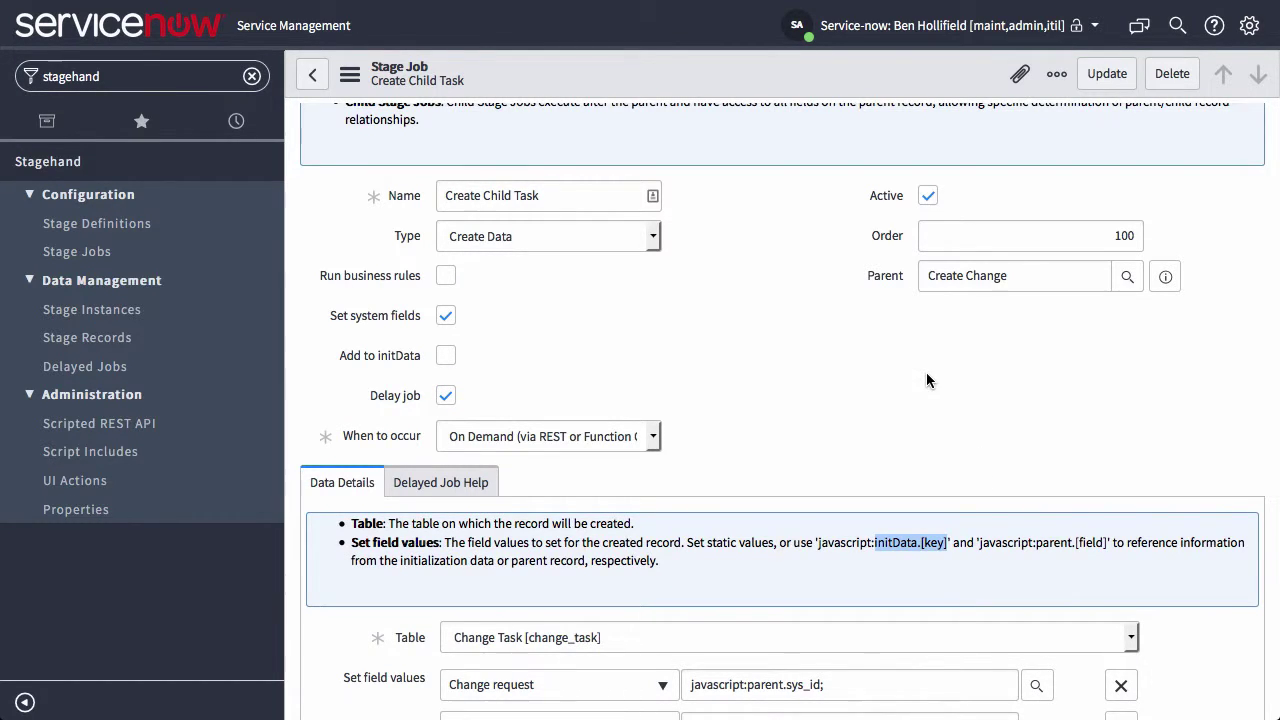
scroll(926, 378, down, 1)
click(652, 344)
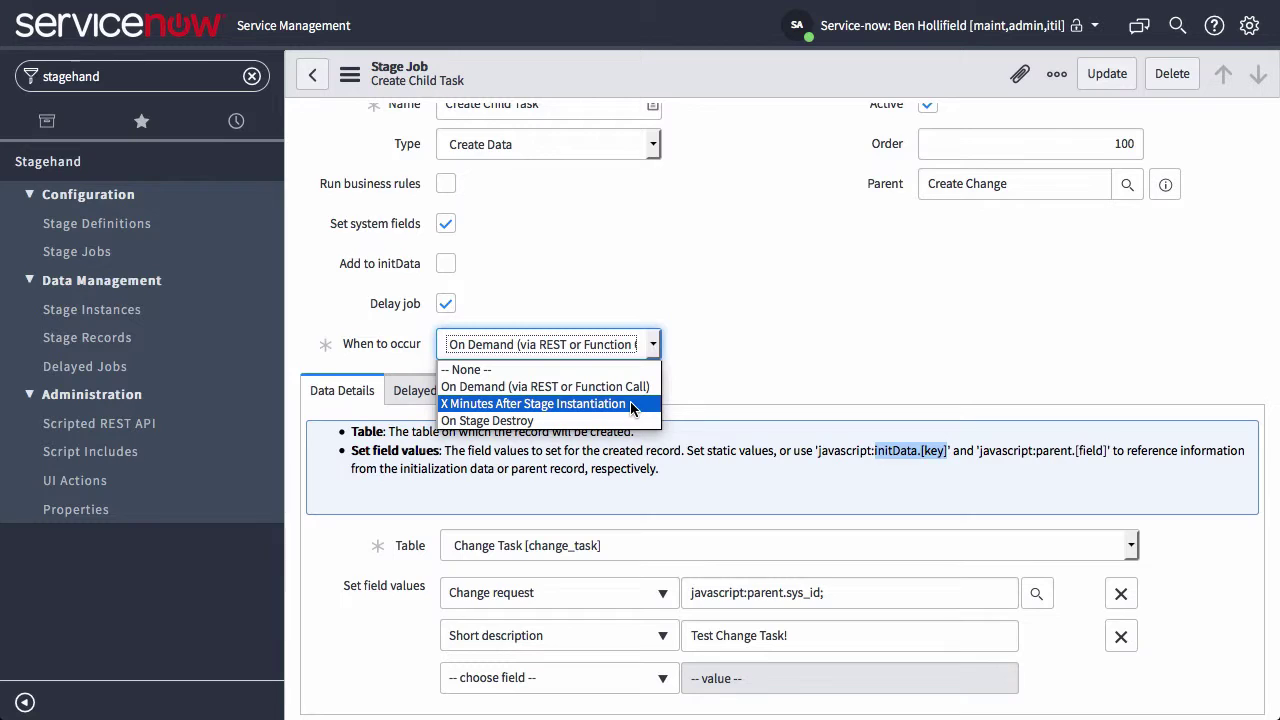
click(575, 421)
click(650, 346)
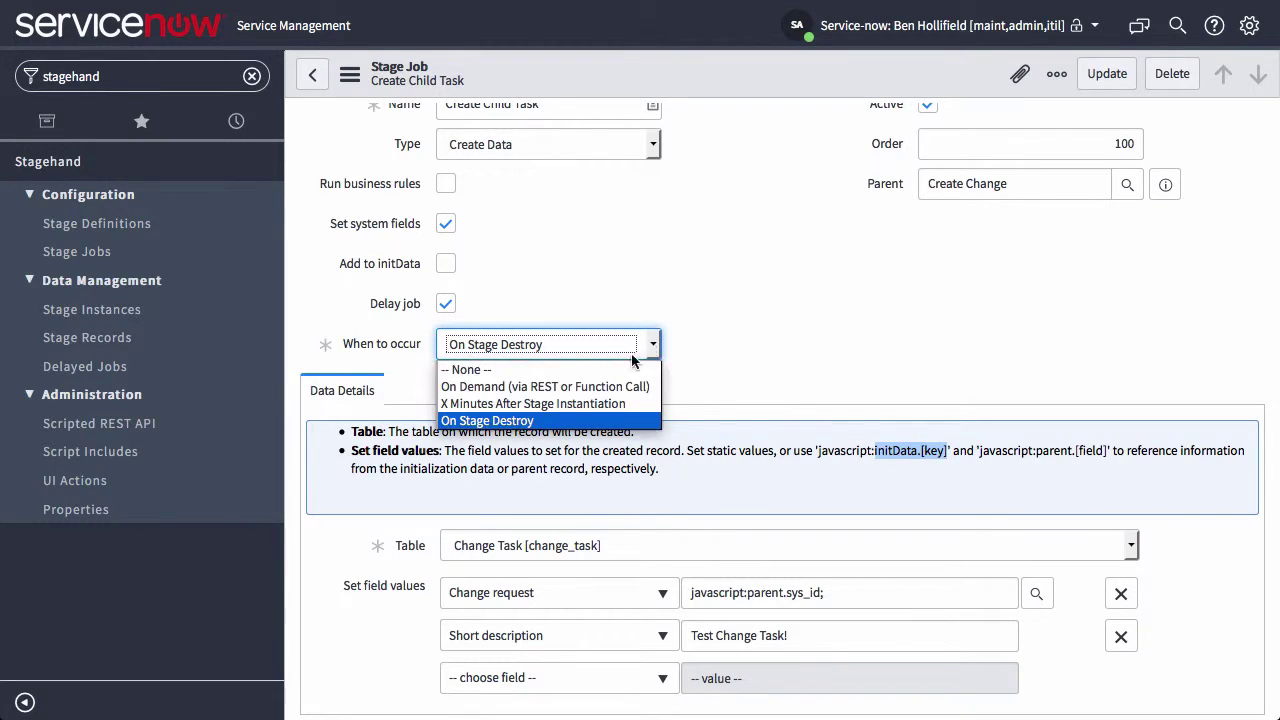
click(607, 344)
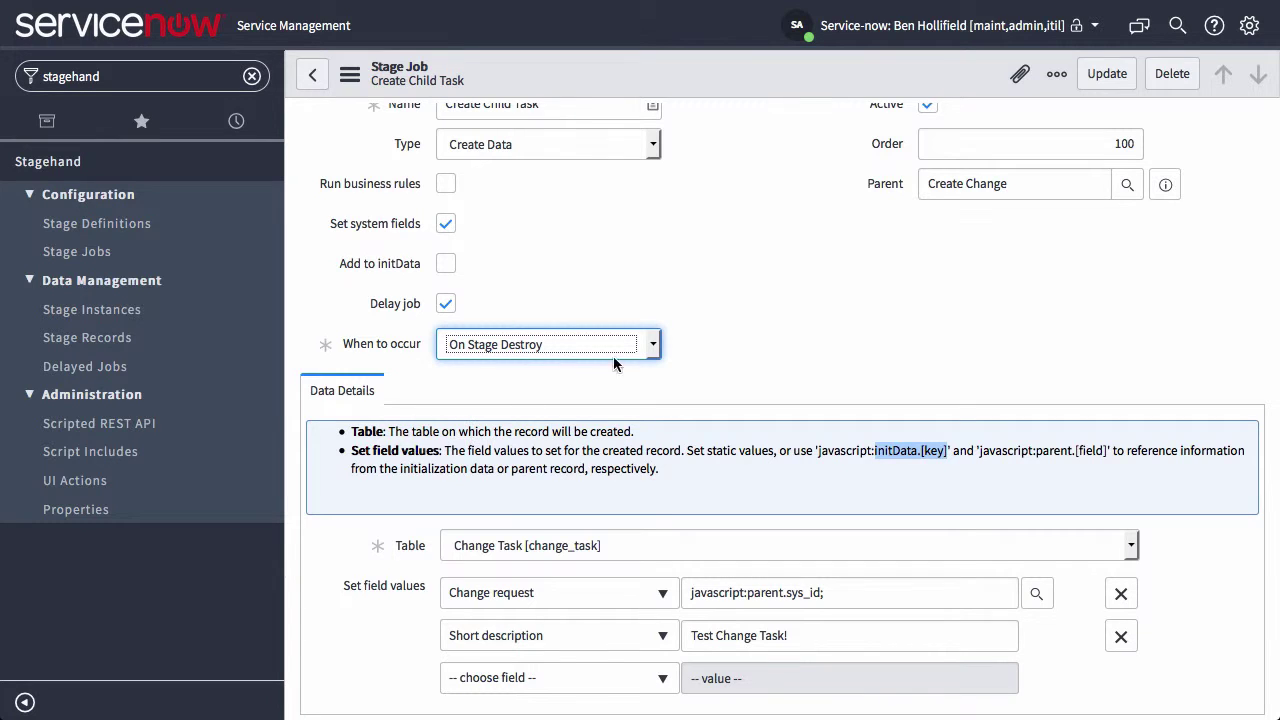
Step: Leave the job form unsaved, reopen Change Creation, and instantiate a new stage from it
click(690, 333)
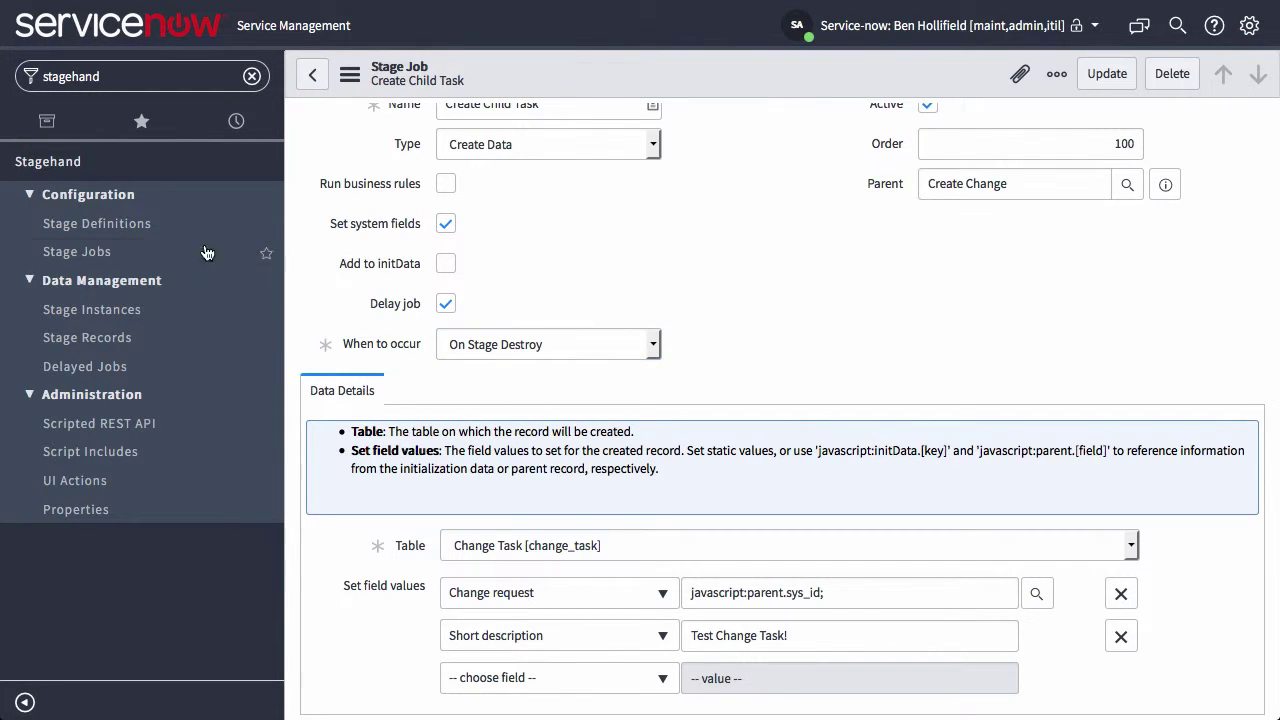
click(134, 224)
click(868, 309)
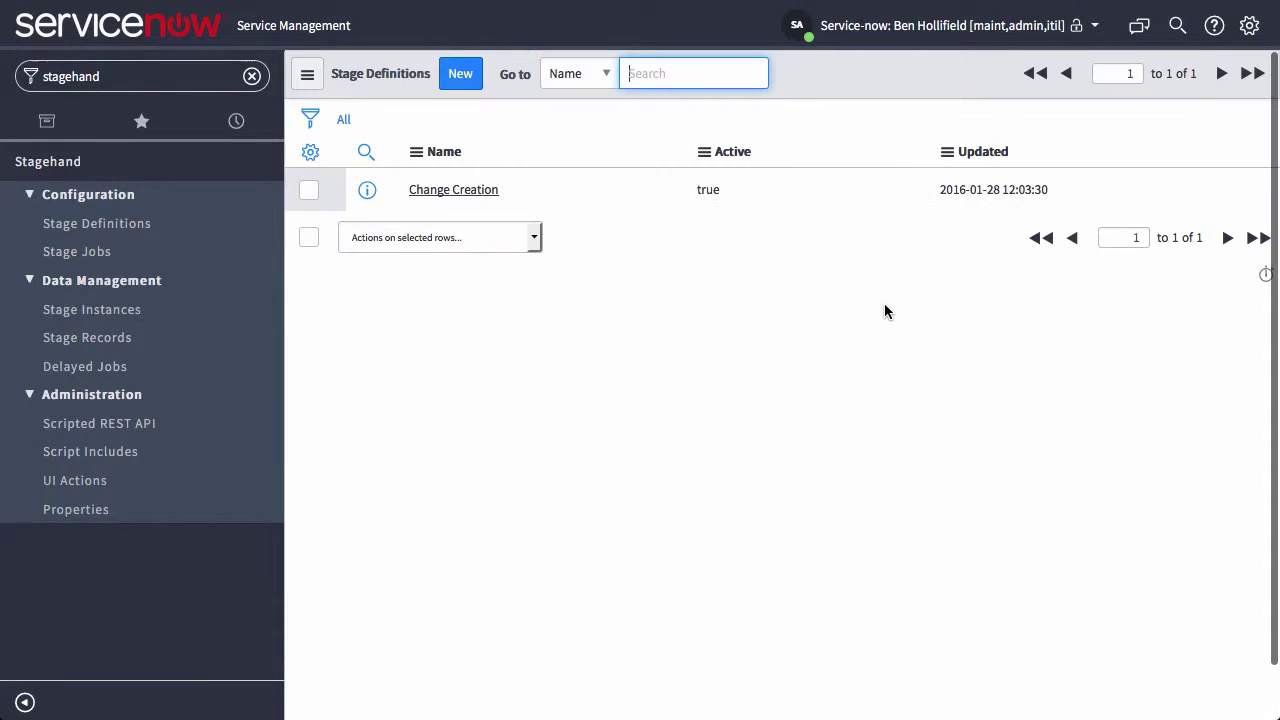
click(370, 190)
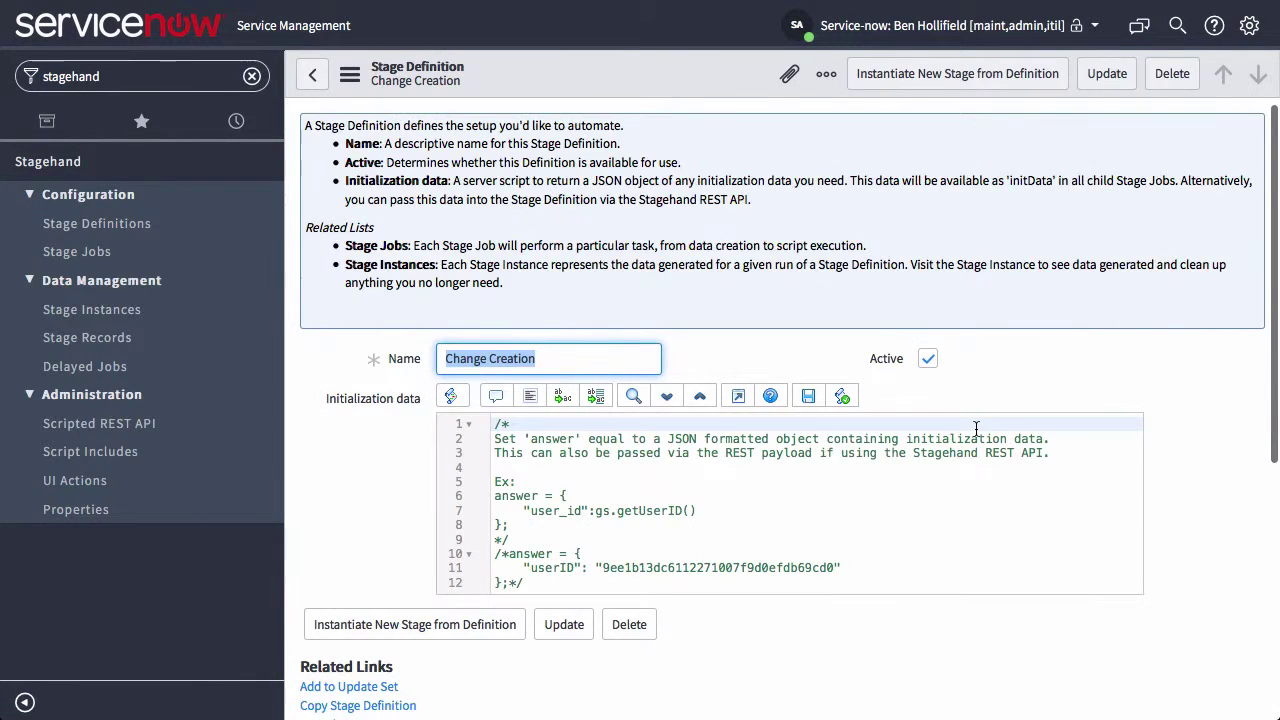
scroll(400, 320, down, 3)
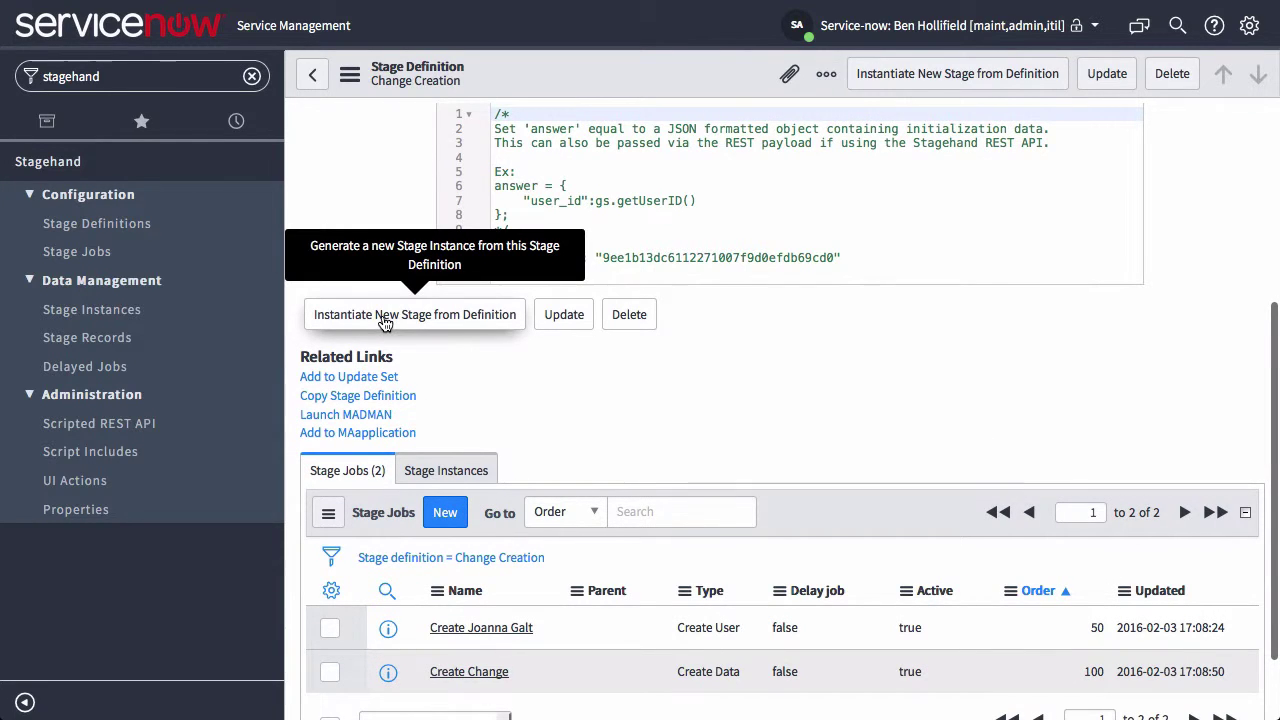
click(432, 471)
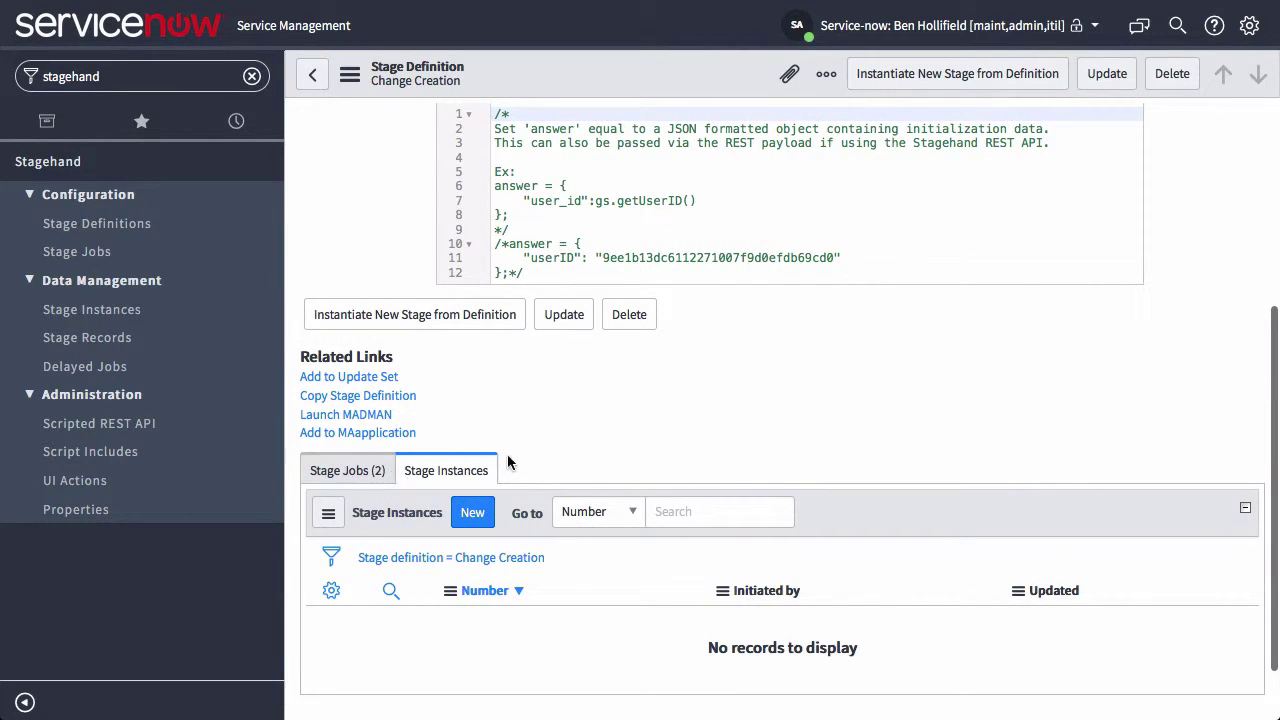
click(390, 469)
click(437, 326)
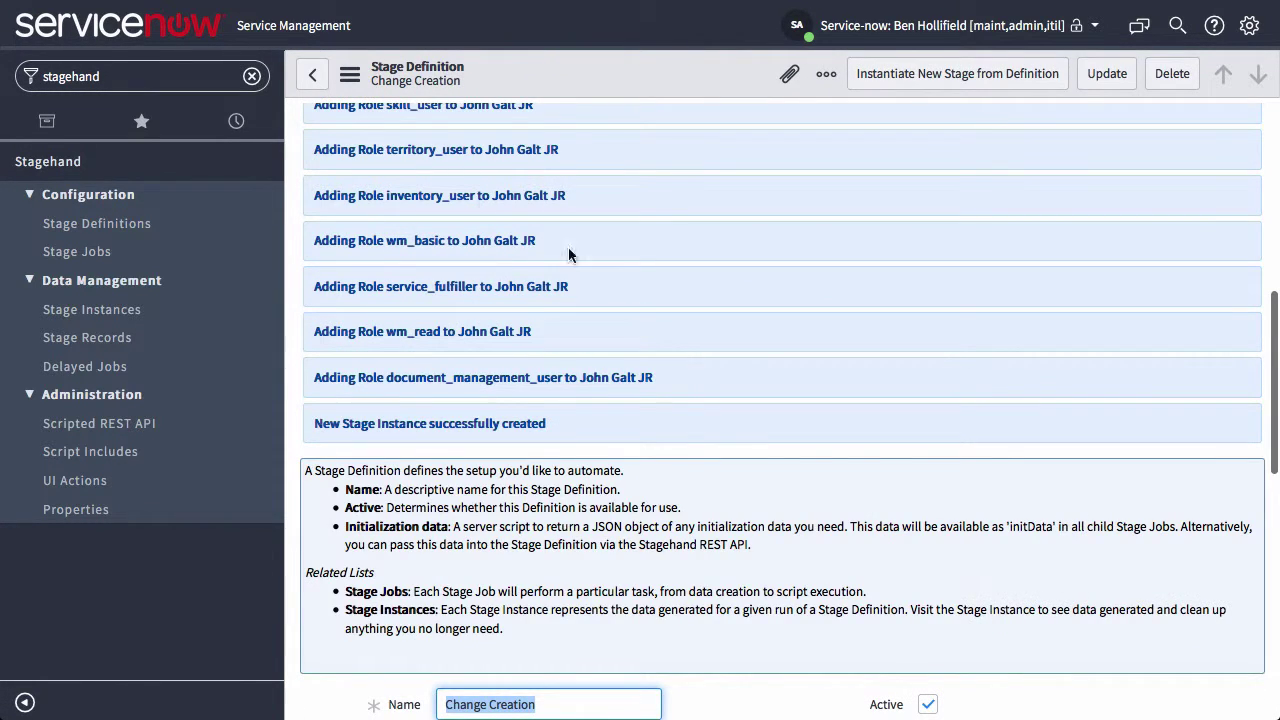
scroll(457, 243, up, 2)
Step: Open stage instance STI0001195, review its nine stage records, and destroy it
scroll(457, 243, down, 10)
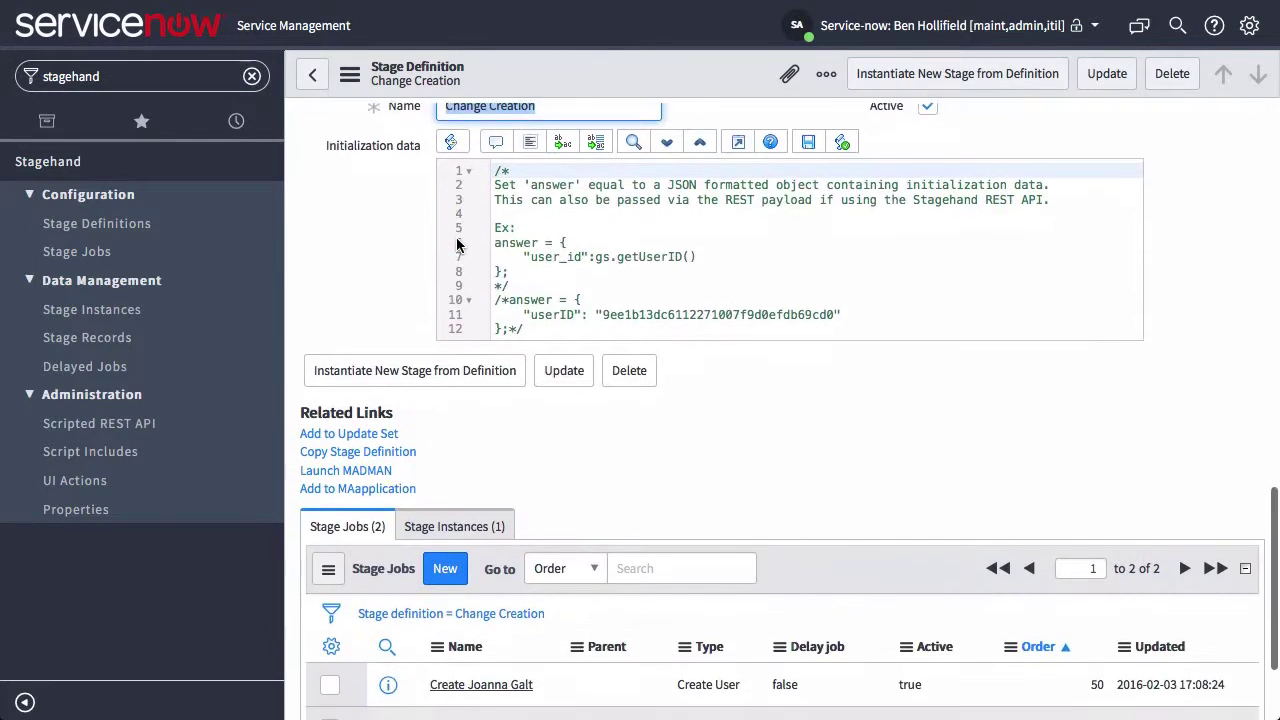
click(490, 376)
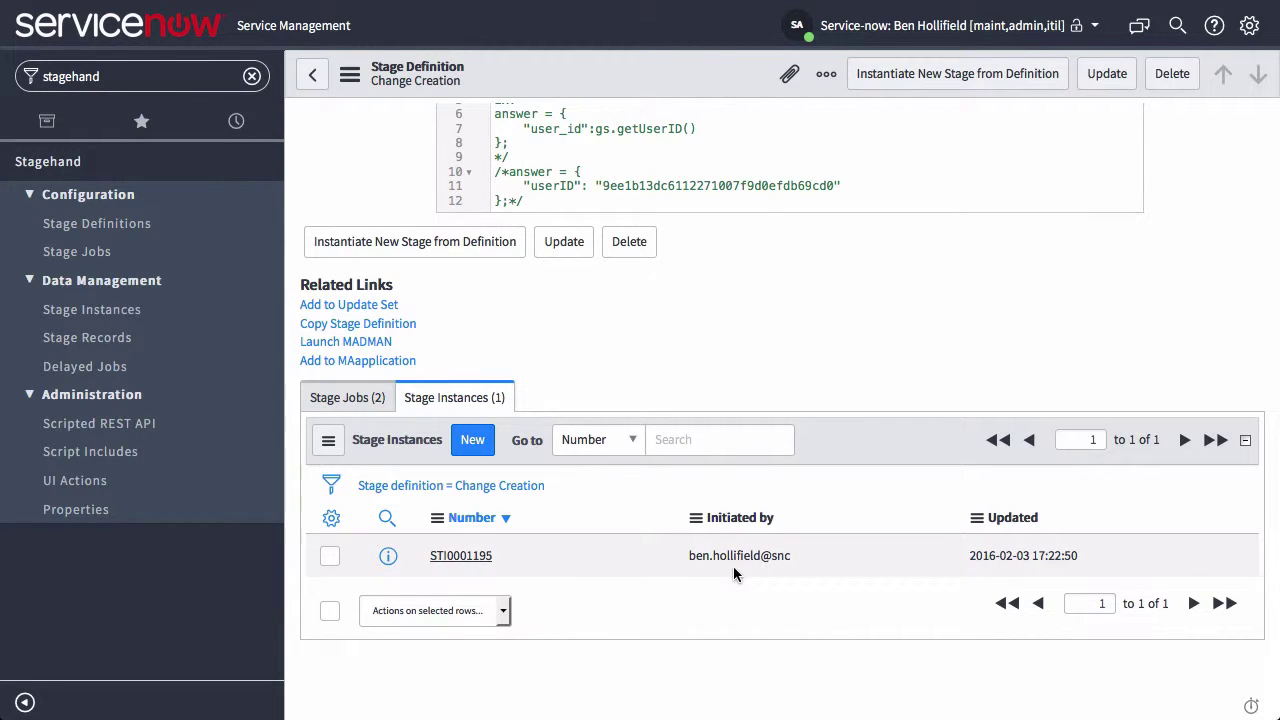
click(389, 559)
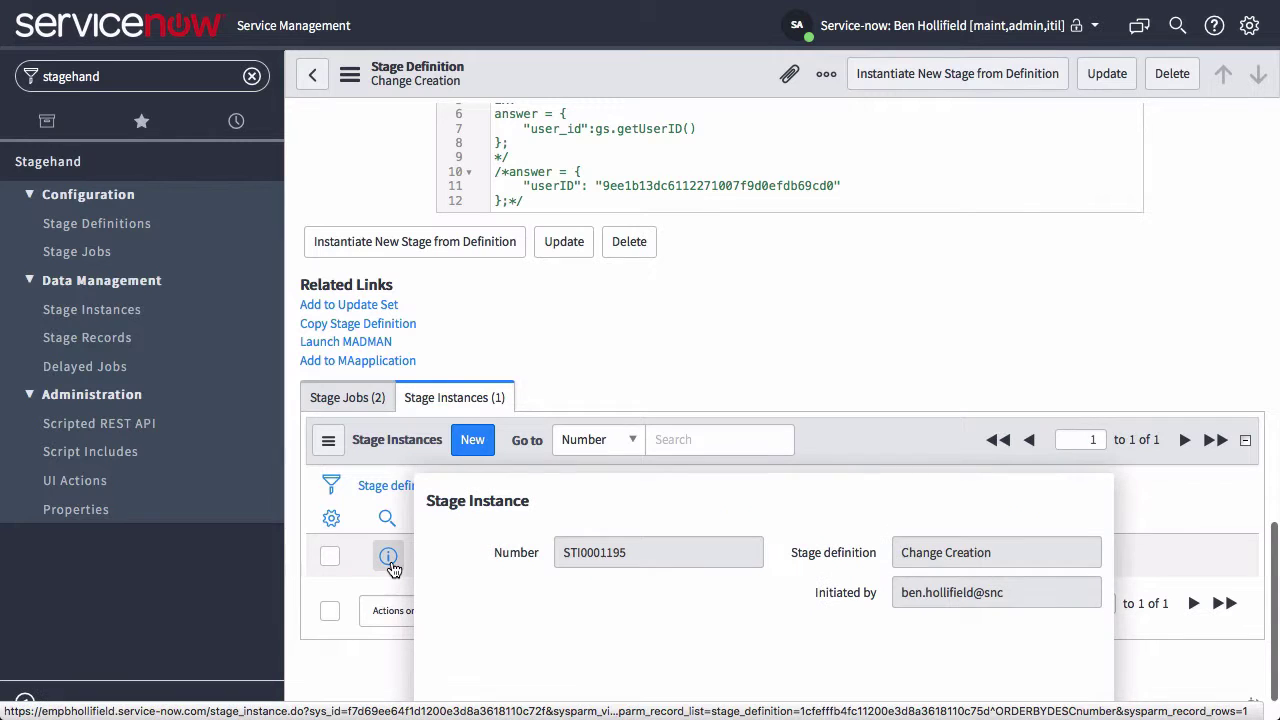
click(389, 559)
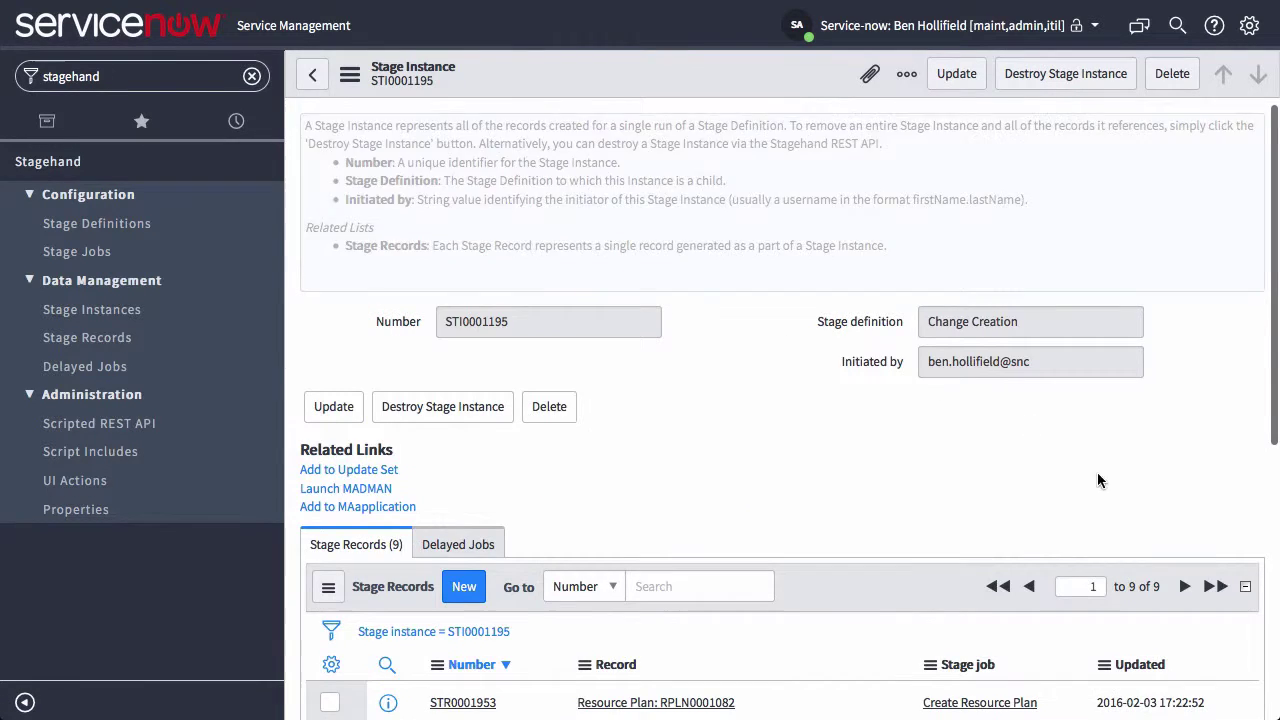
scroll(1097, 481, down, 5)
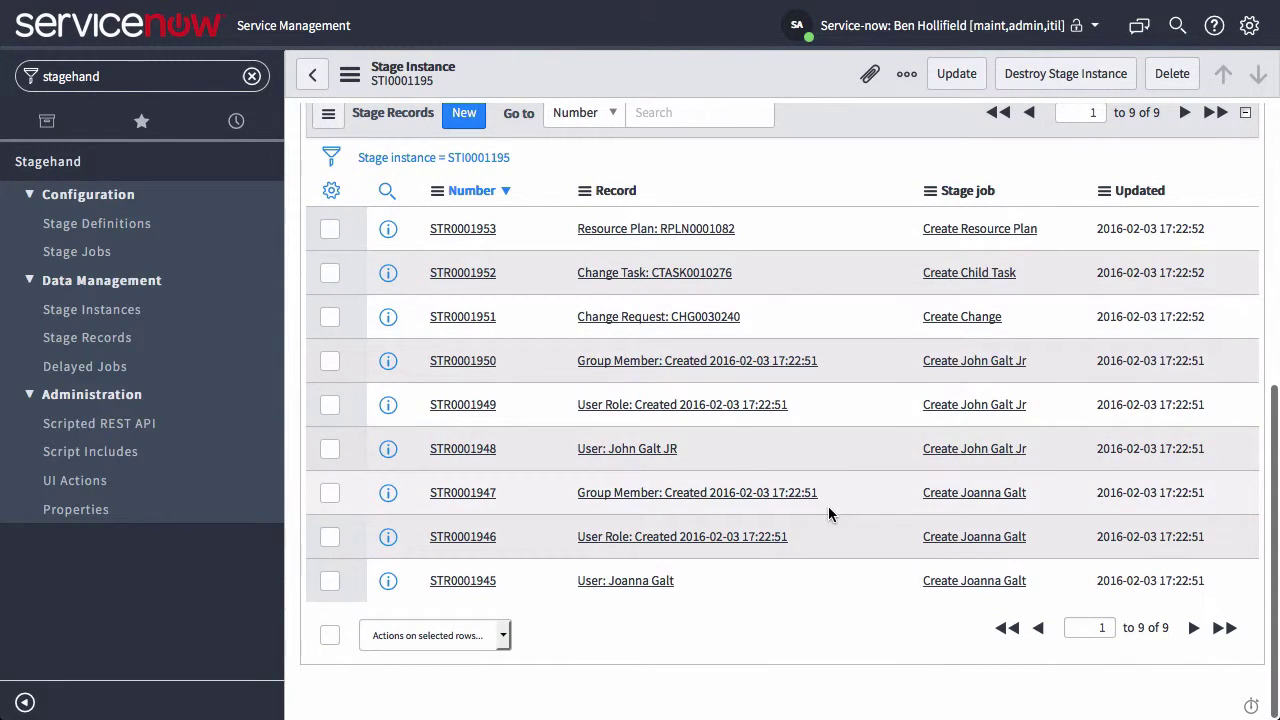
scroll(827, 458, up, 1)
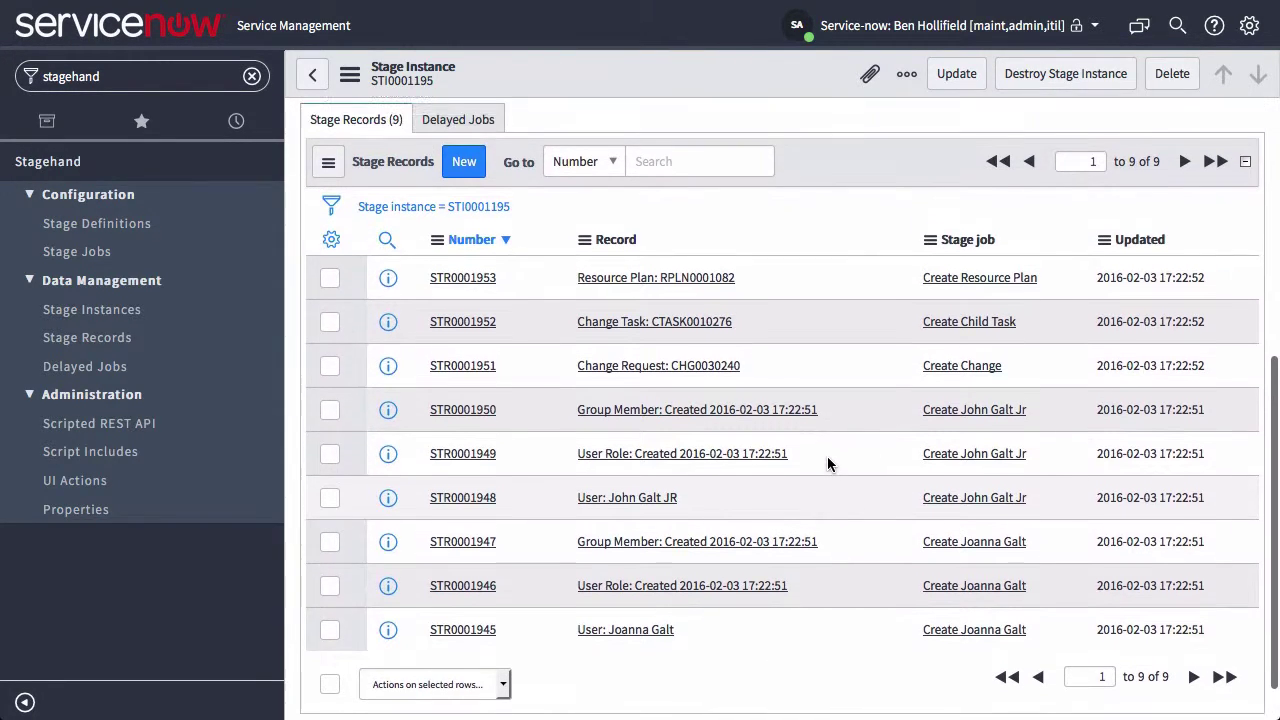
scroll(827, 456, up, 6)
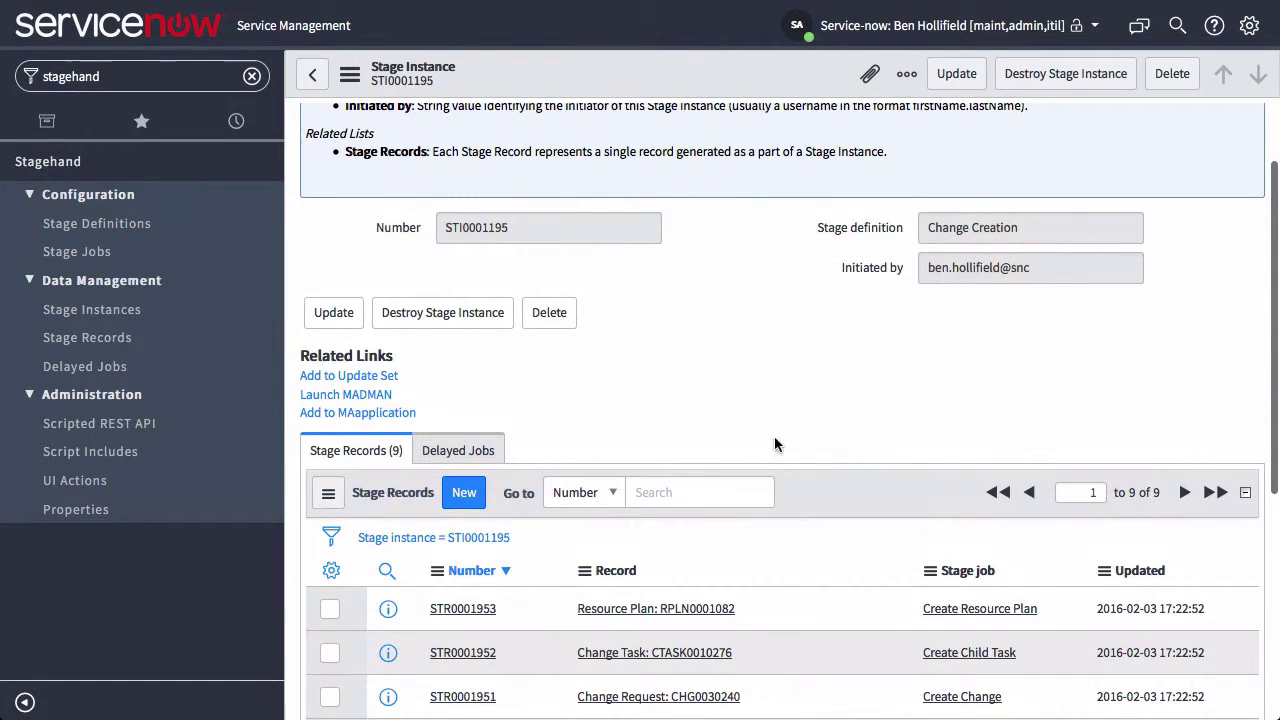
click(431, 316)
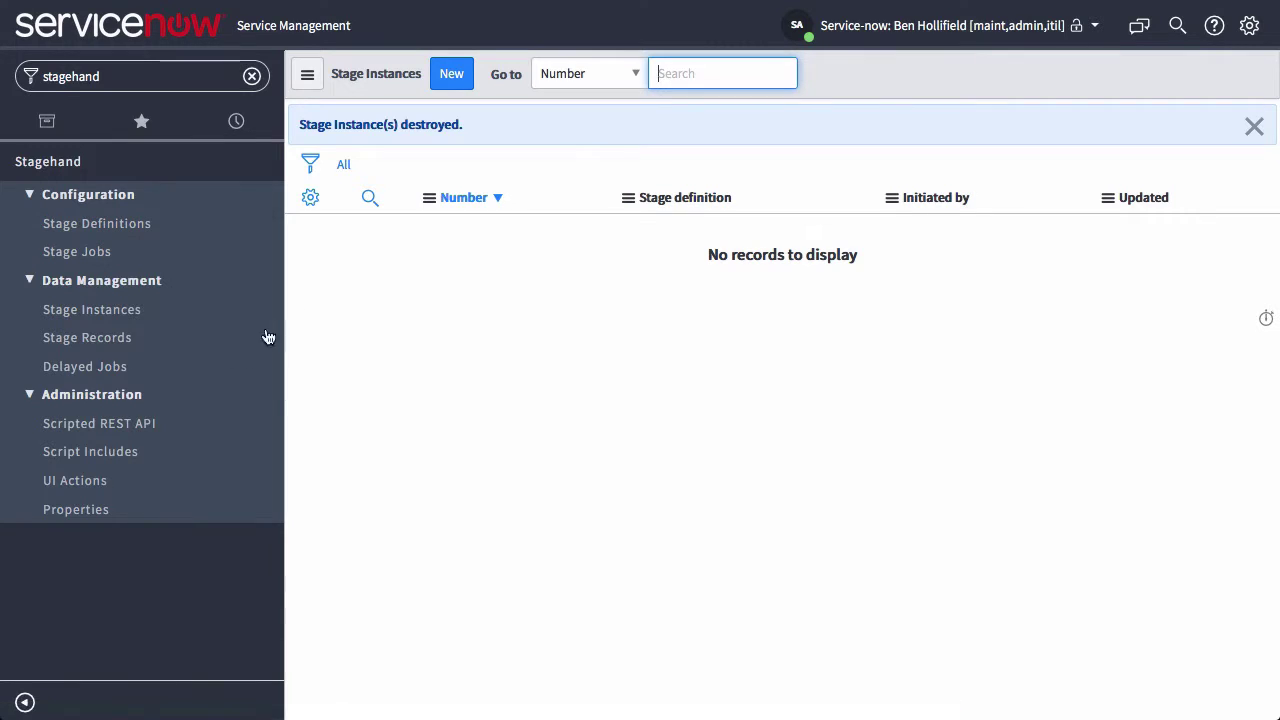
Step: Go to the Scripted REST APIs list showing the Stagehand API at /api/snc/stagehand
click(122, 427)
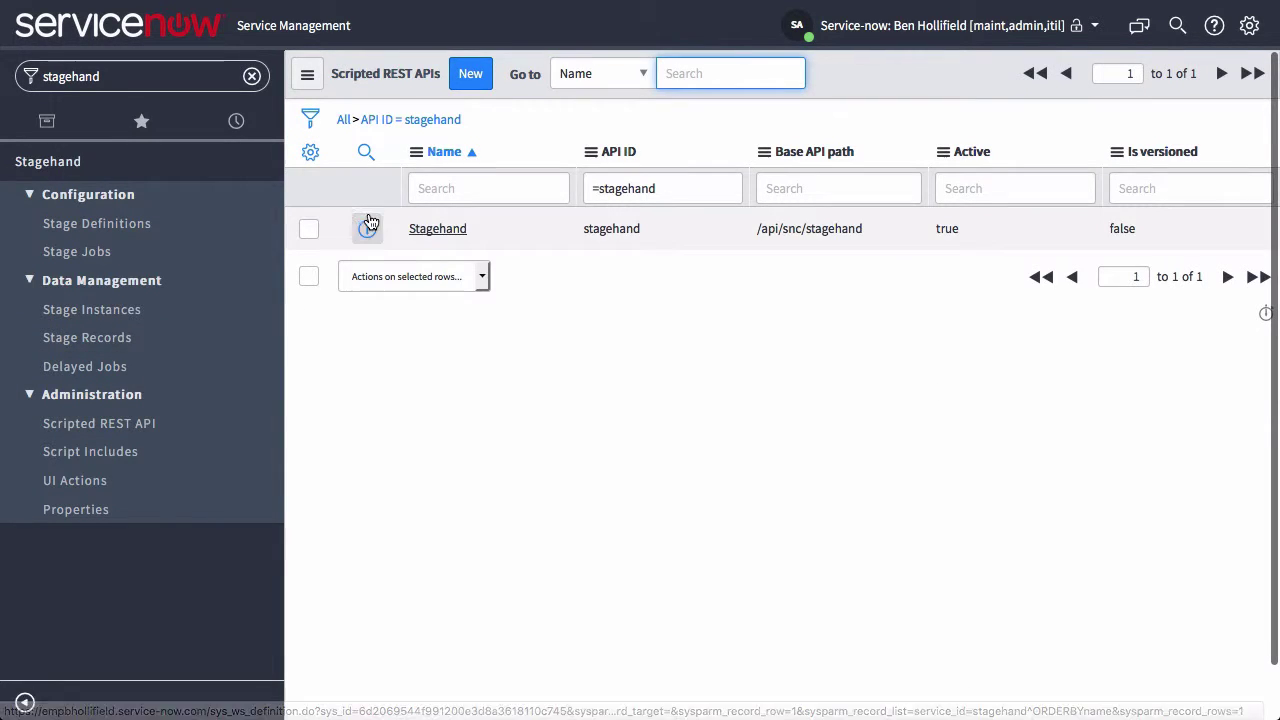
Step: Open the Stagehand Scripted REST Service record and review its eleven resources, from Create Stage to Reset Stage For Persona
click(368, 230)
click(1122, 520)
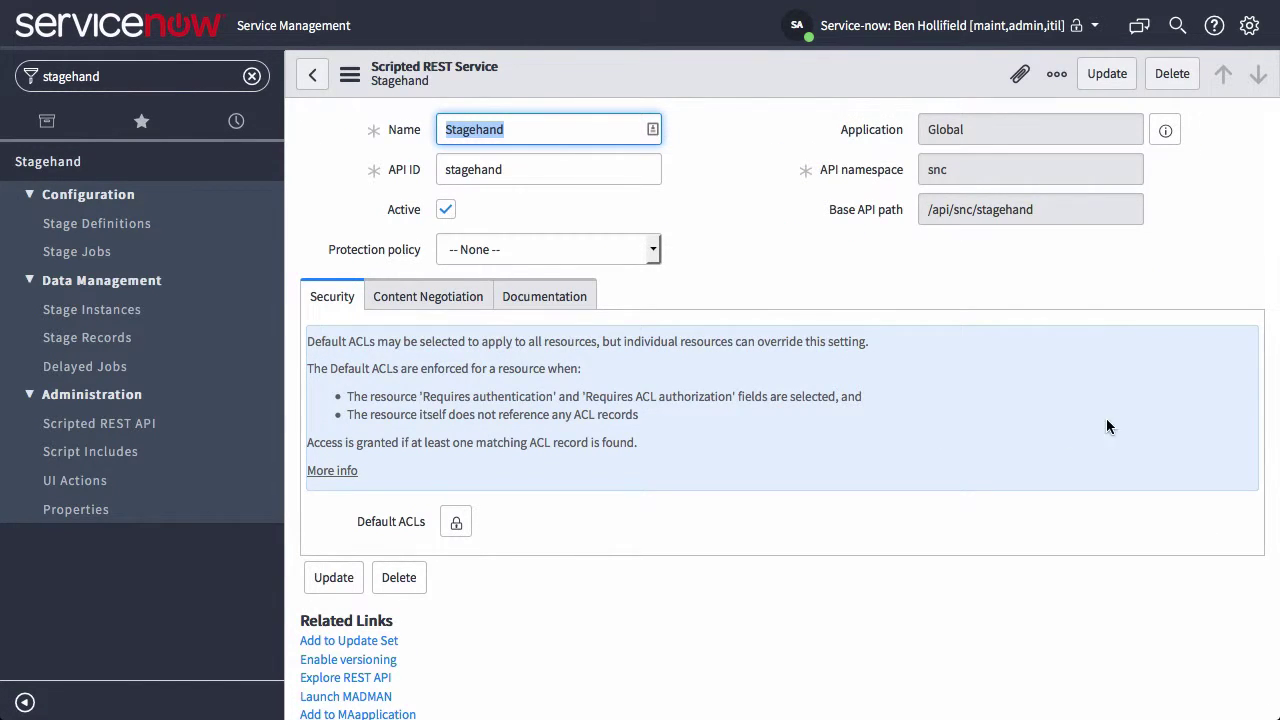
scroll(1118, 432, down, 3)
scroll(1118, 432, down, 5)
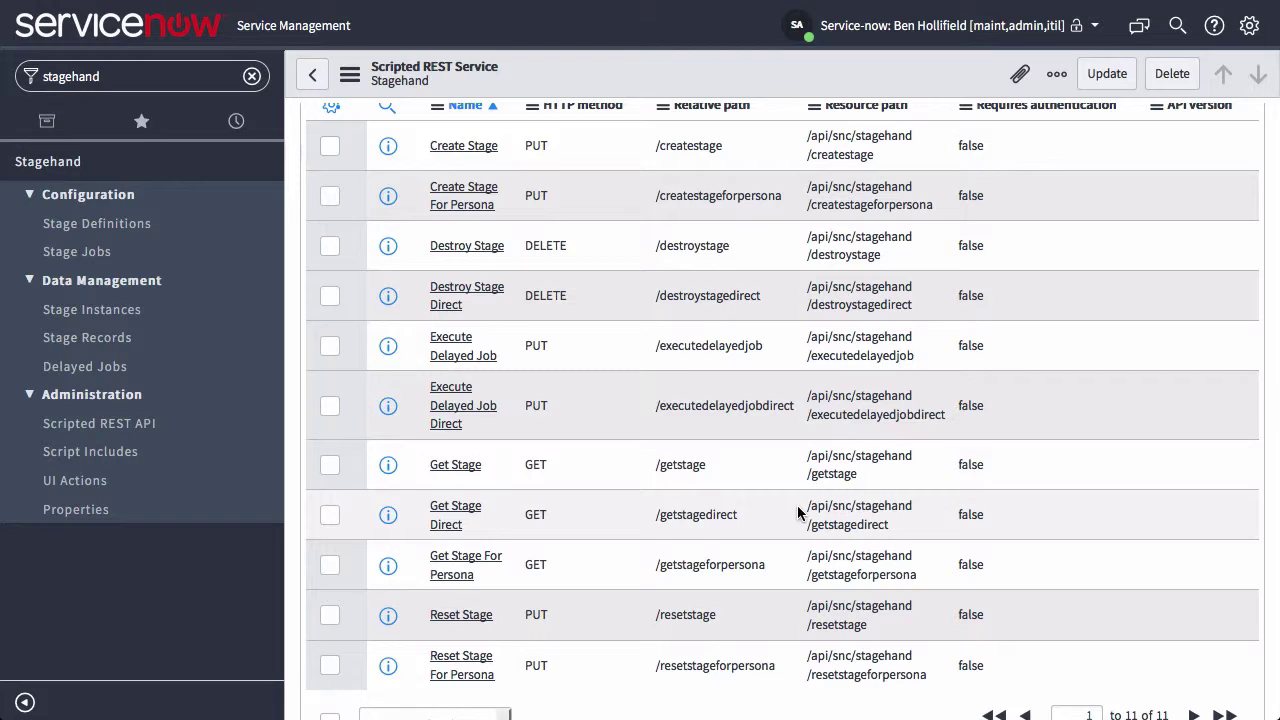
Step: Open Administration > Properties and review the REST endpoint notes and debug logging option
click(104, 512)
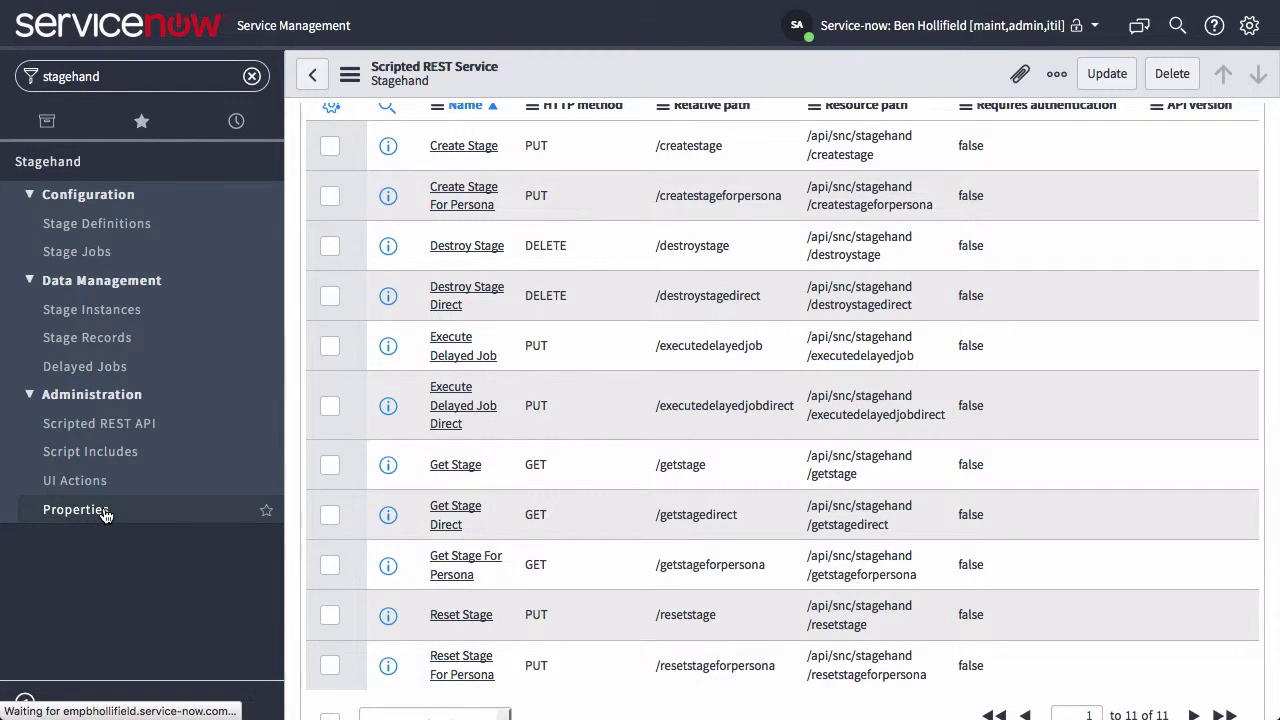
scroll(771, 410, down, 1)
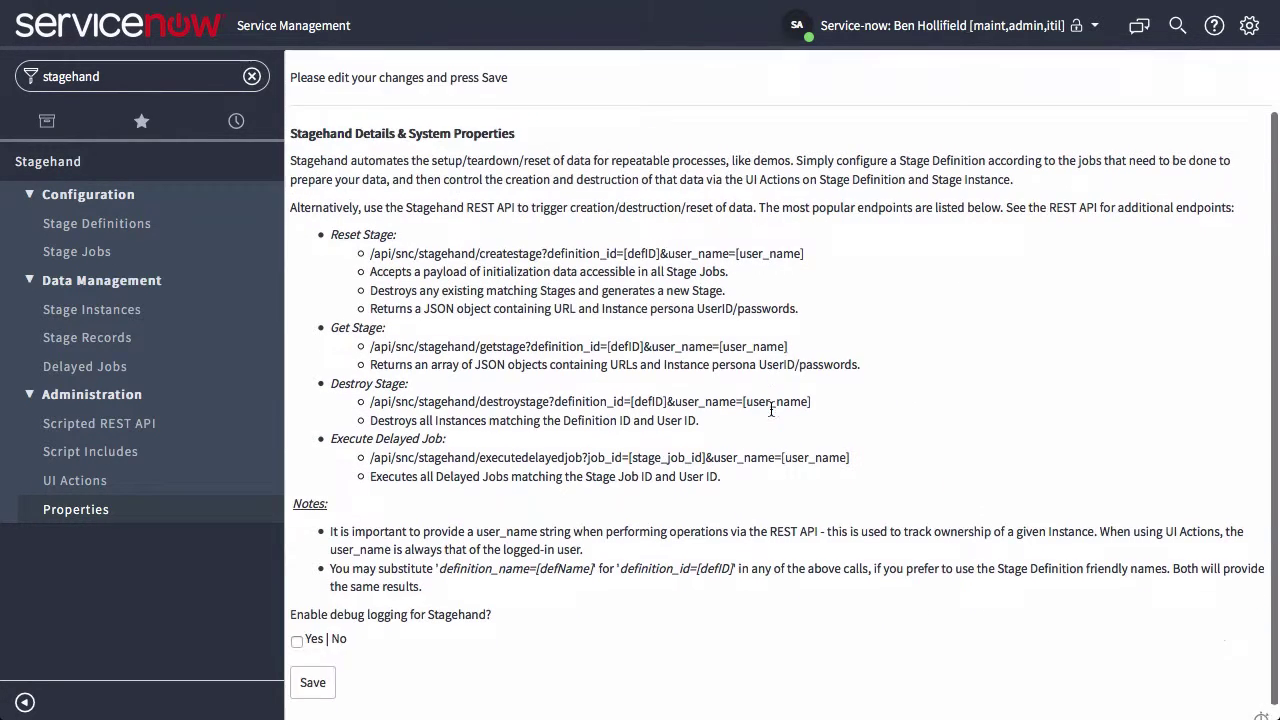
scroll(771, 410, up, 1)
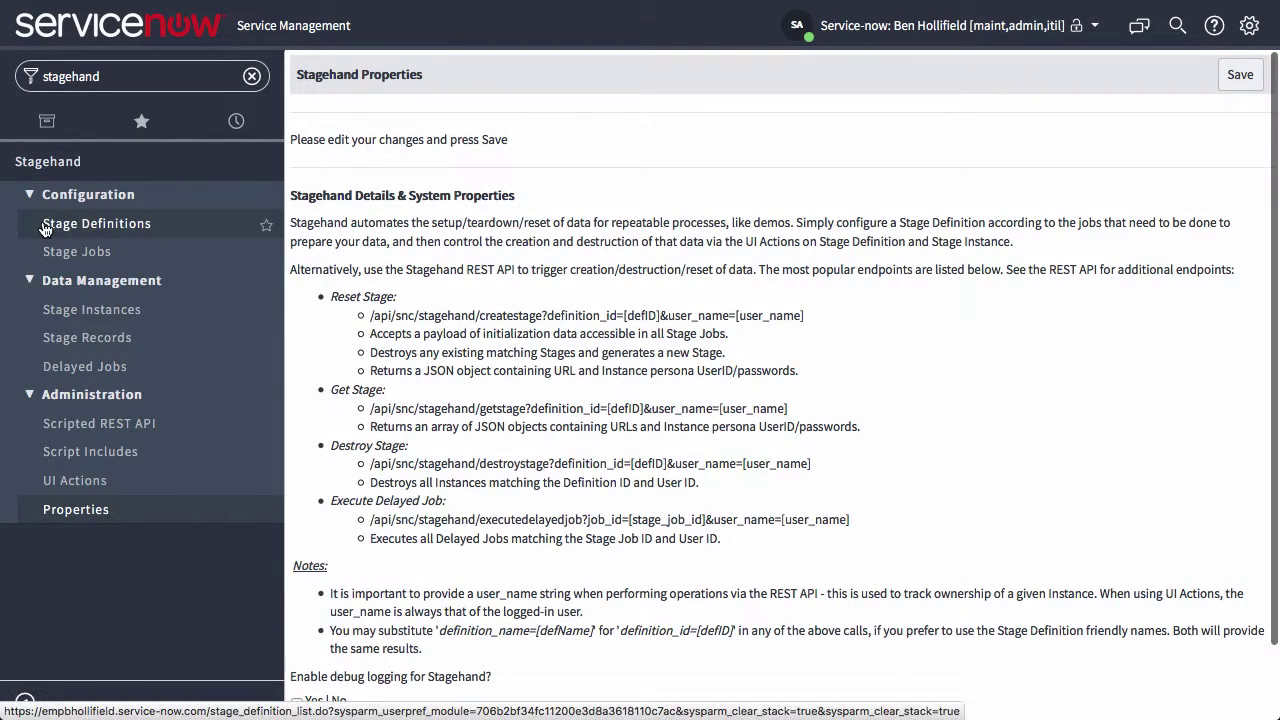